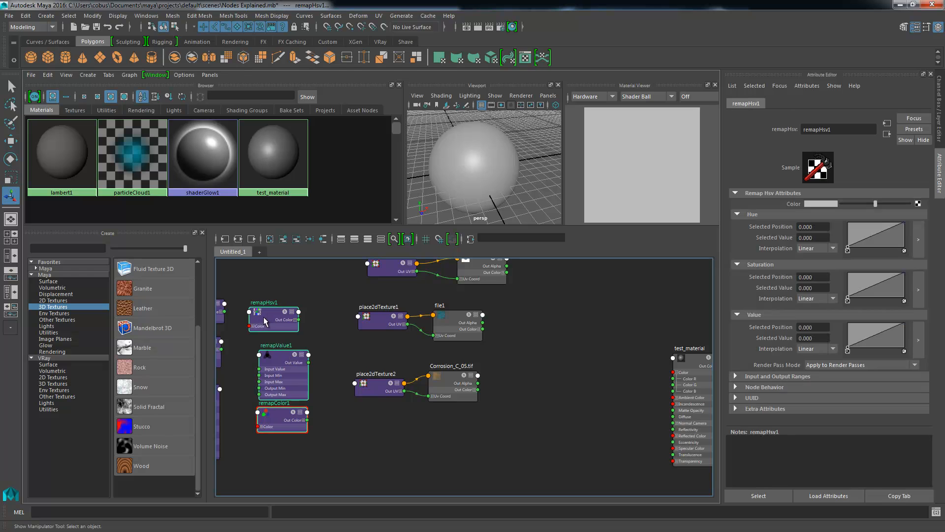
- Move the three remap nodes between the file textures and test_material, and place remapHsv1 apart above the other two
left_click_drag(280, 328, 577, 337)
middle_click_drag(591, 335, 526, 335, "alt")
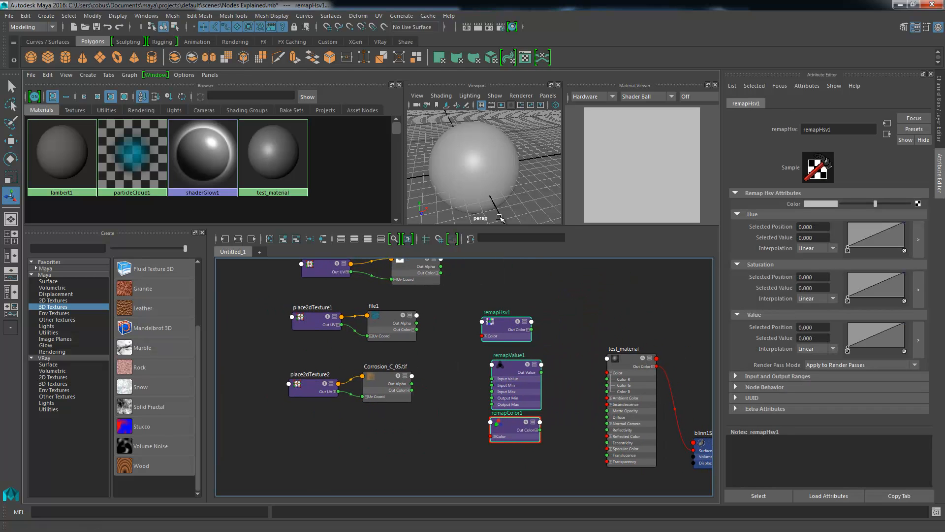
left_click(516, 291)
left_click_drag(502, 324, 522, 316)
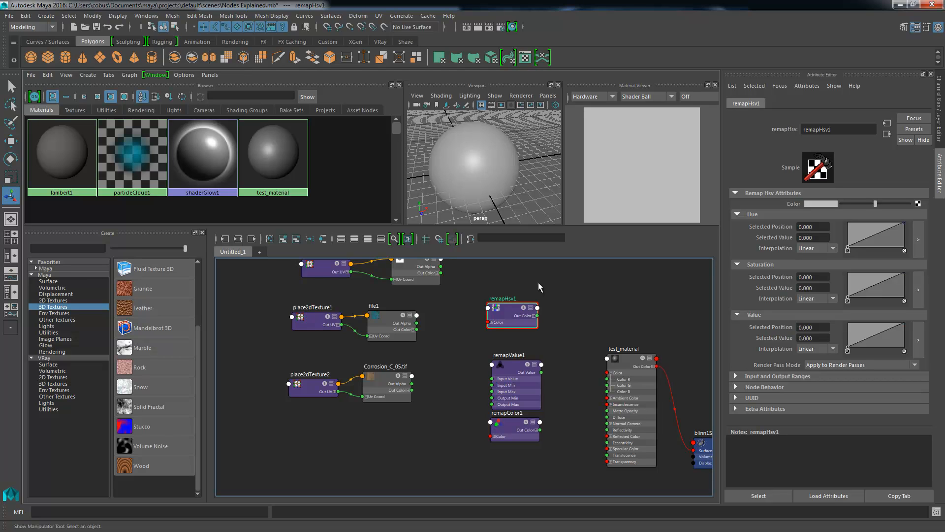
middle_click_drag(426, 267, 390, 281, "alt")
right_click_drag(390, 281, 449, 318, "alt")
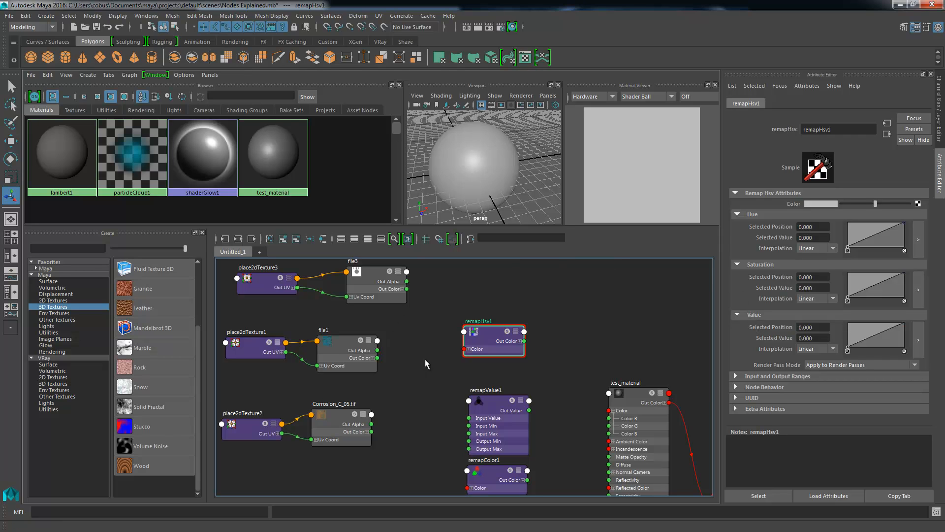
- Move remapValue1 and remapColor1 together further down to leave space below remapHsv1
middle_click_drag(479, 384, 465, 353, "alt")
left_click_drag(399, 355, 499, 448)
left_click_drag(487, 393, 485, 462)
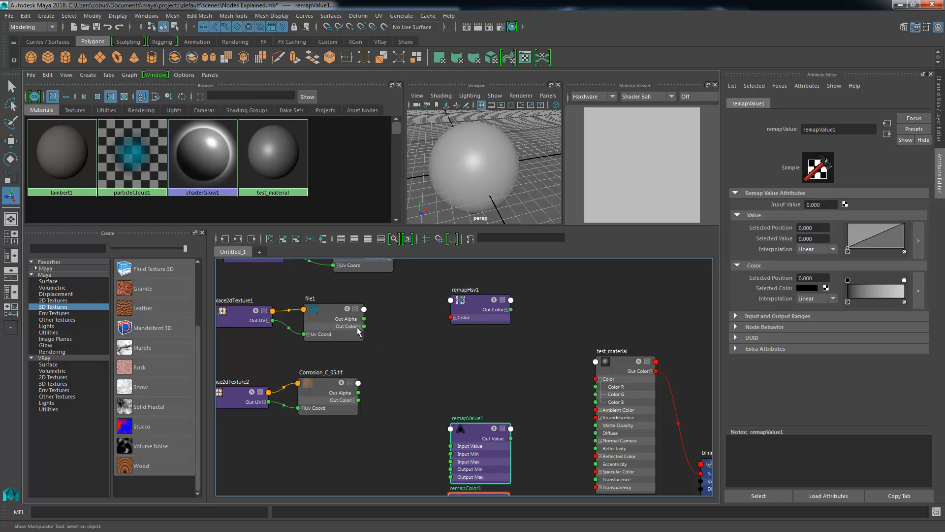
- Connect file1's Out Color to remapHsv1's Color, and look at the R, G and B channels inside Out Color
left_click_drag(368, 326, 449, 319)
scroll(382, 319, "up", 6)
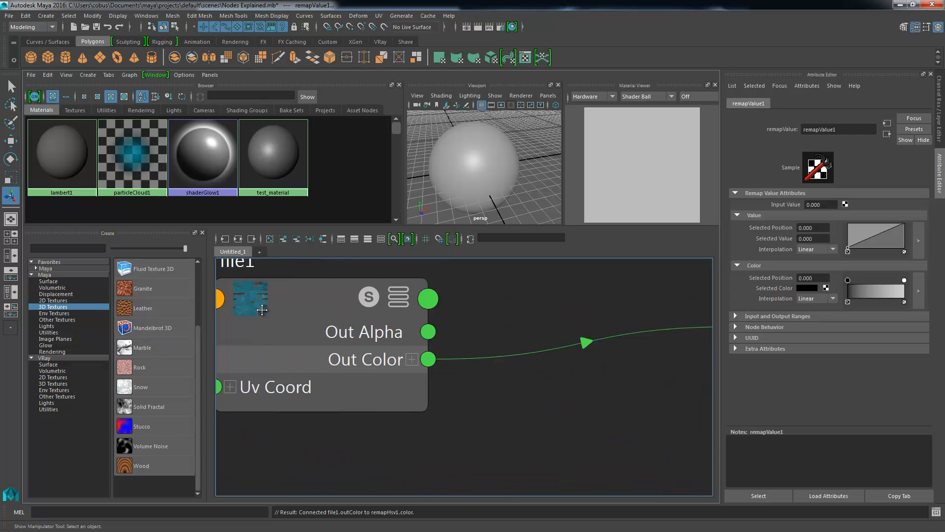
middle_click_drag(297, 367, 387, 356, "alt")
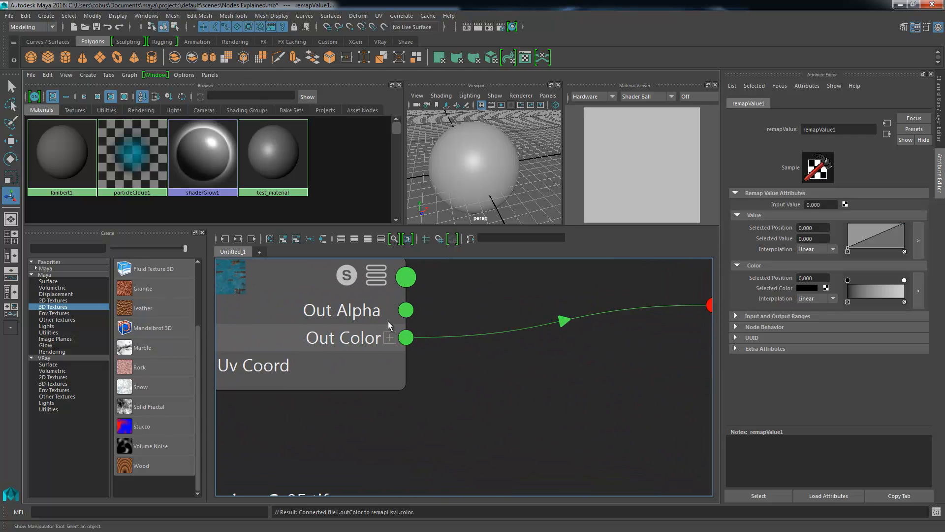
left_click(390, 338)
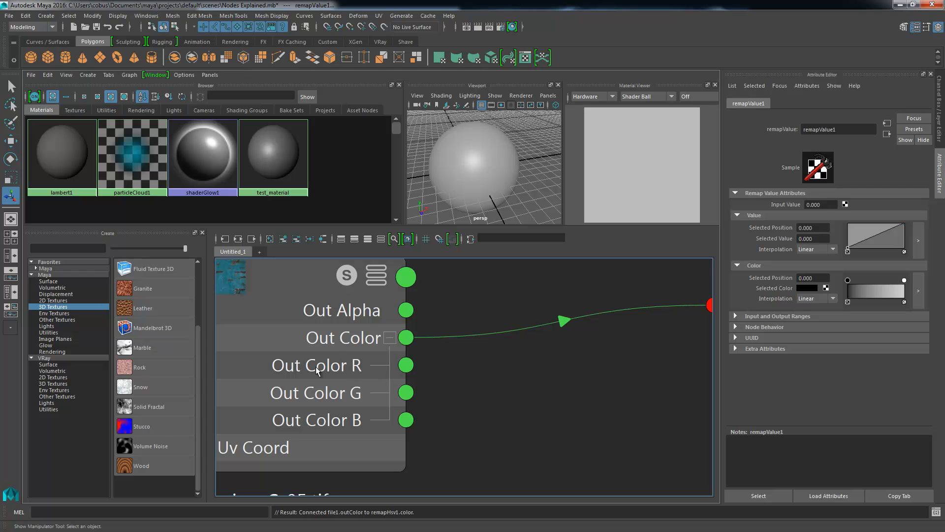
left_click(389, 339)
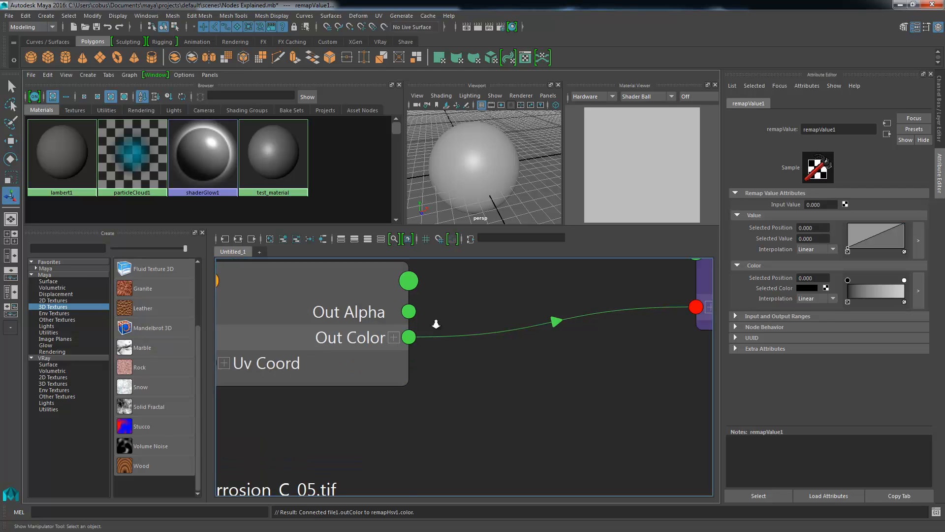
- Examine the R, G and B channels inside remapHsv1's Color input, and collapse them again
scroll(438, 321, "down", 3)
mouse_move(390, 296)
middle_mouse_down("alt")
mouse_move(335, 318)
mouse_move(396, 303)
mouse_move(377, 310)
middle_mouse_up("alt")
middle_click_drag(460, 297, 297, 327, "alt")
scroll(369, 324, "up", 1)
right_click_drag(368, 324, 458, 327, "alt")
middle_click_drag(544, 337, 480, 345, "alt")
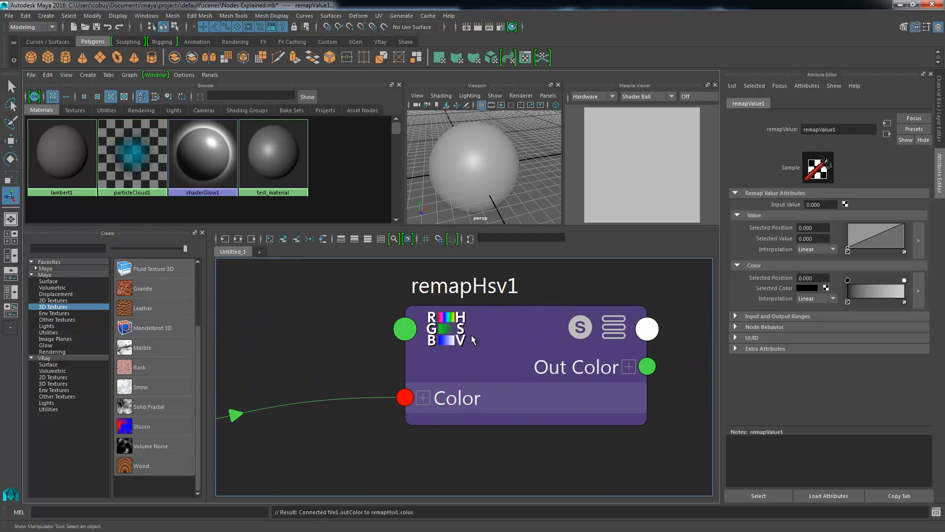
left_click(422, 399)
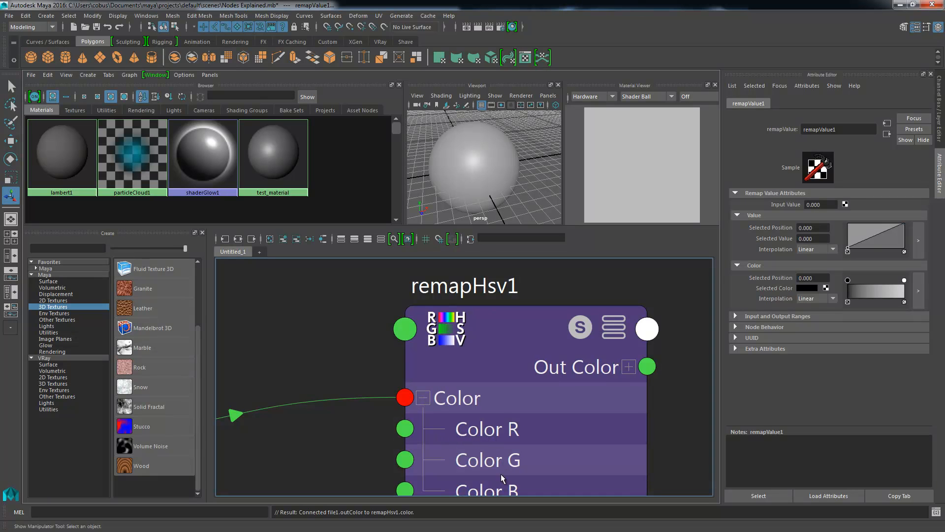
scroll(441, 394, "down", 2)
left_click(450, 392)
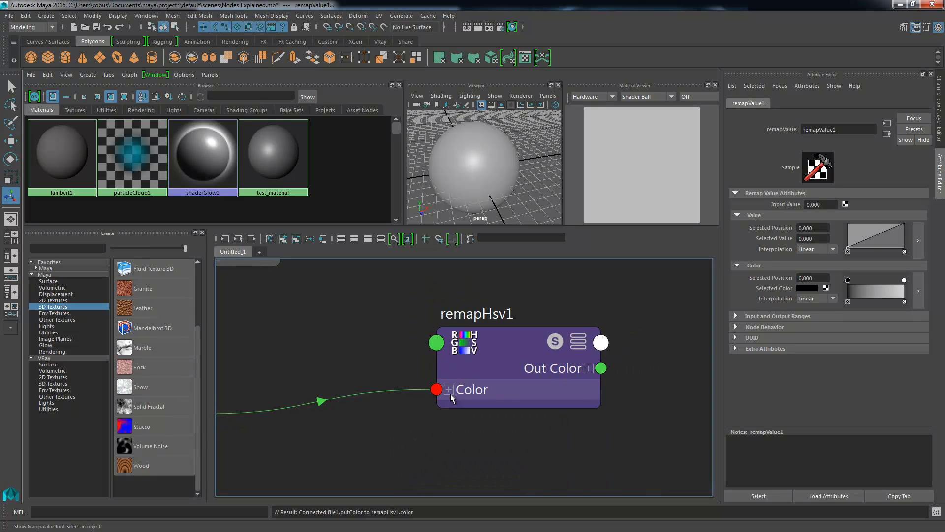
- Connect remapHsv1's Out Color to the Color input of test_material
middle_click_drag(436, 398, 597, 318, "alt")
middle_click_drag(536, 328, 494, 338, "alt")
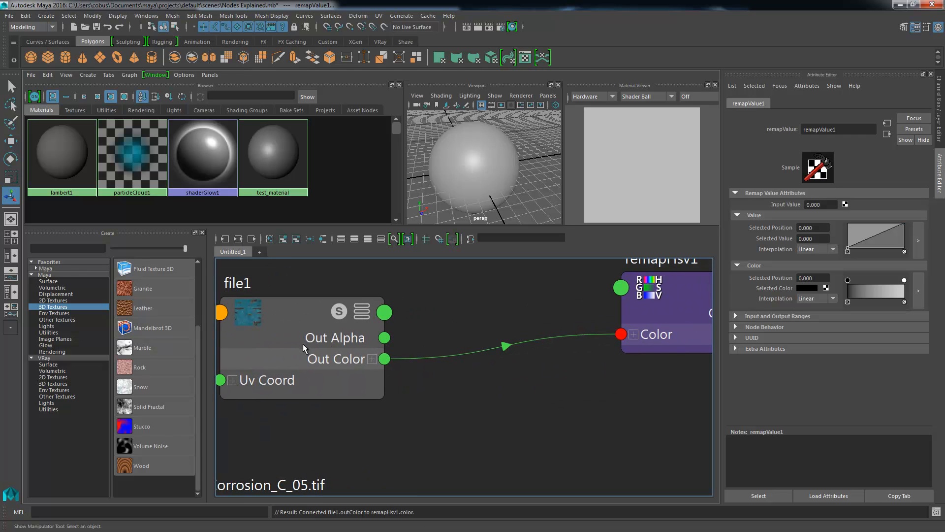
middle_click_drag(577, 309, 517, 333, "alt")
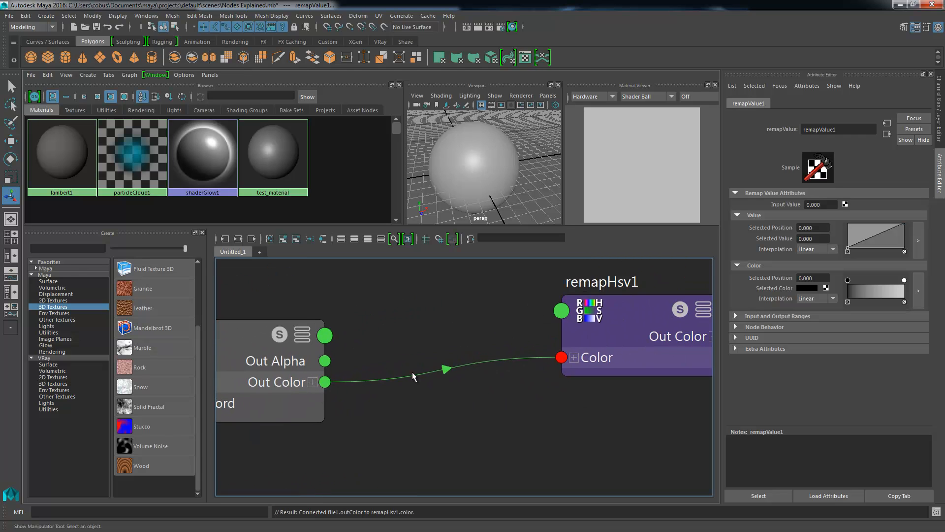
middle_click_drag(667, 337, 453, 351, "alt")
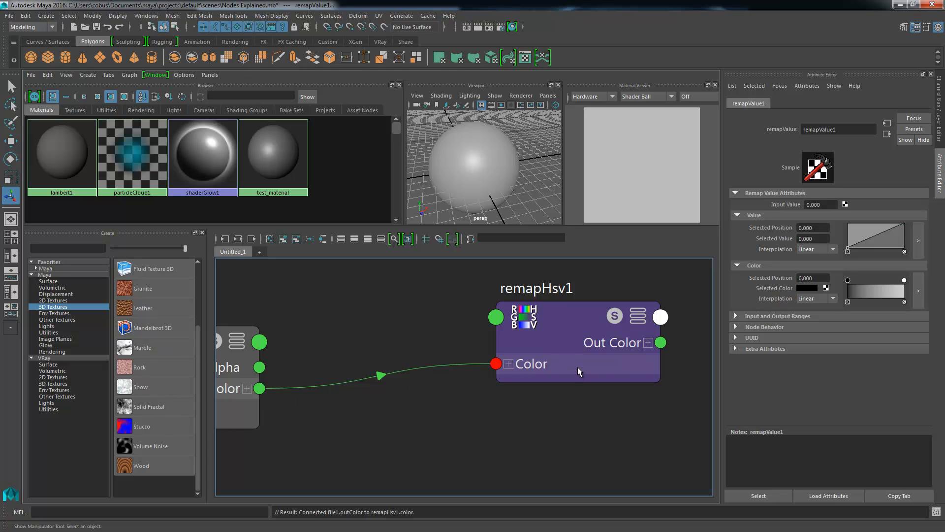
mouse_move(585, 364)
right_mouse_down("alt")
mouse_move(565, 340)
mouse_move(579, 350)
right_mouse_up("alt")
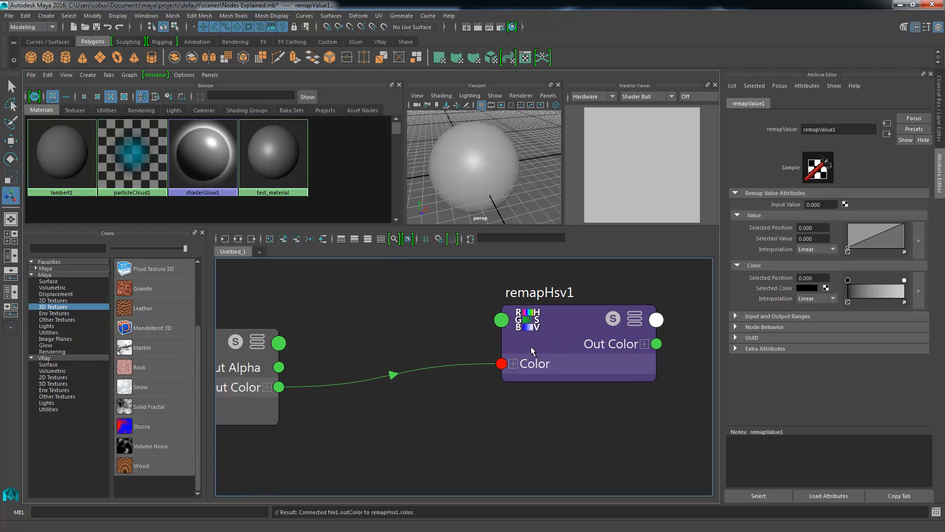
middle_click_drag(559, 350, 470, 329, "alt")
right_click_drag(582, 370, 459, 301, "alt")
middle_click_drag(464, 309, 288, 271, "alt")
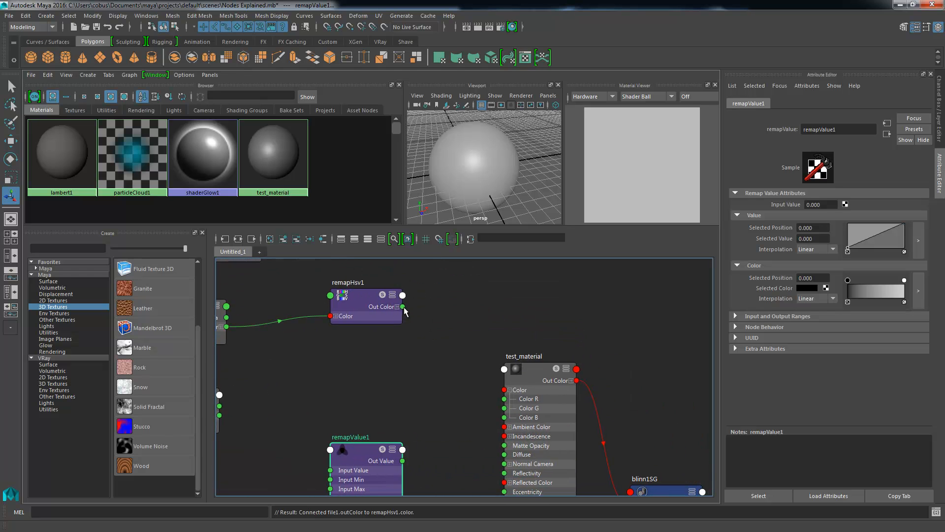
left_click_drag(403, 307, 505, 389)
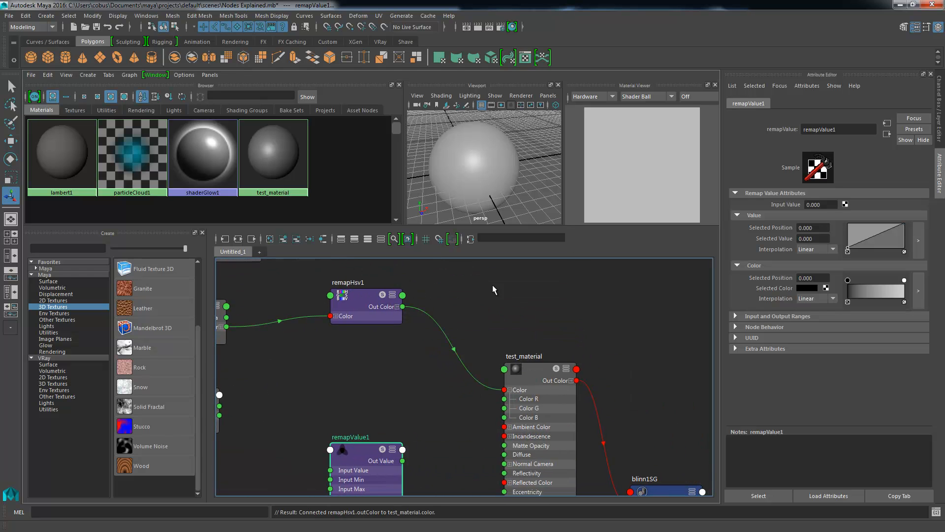
middle_click_drag(363, 389, 481, 410, "alt")
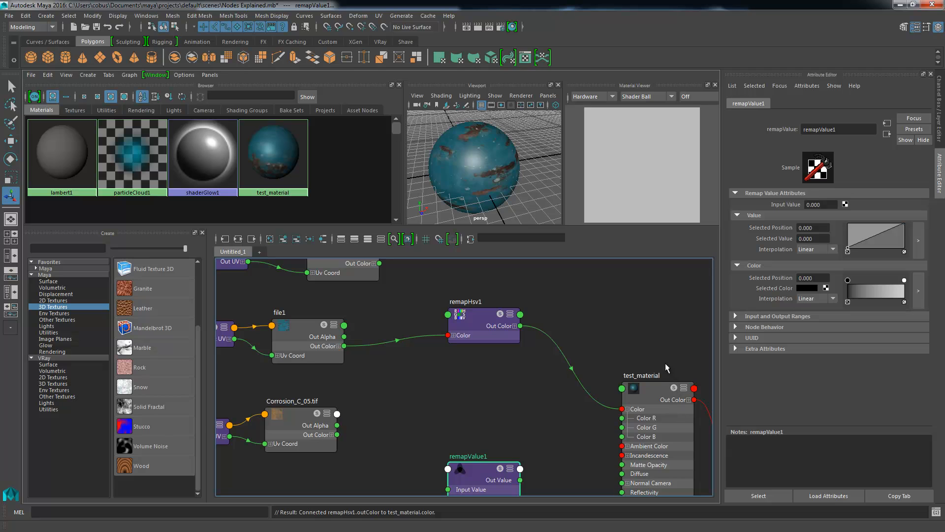
- Open the Value curve of remapHsv1 in its own ramp window and make the window taller
left_click(484, 323)
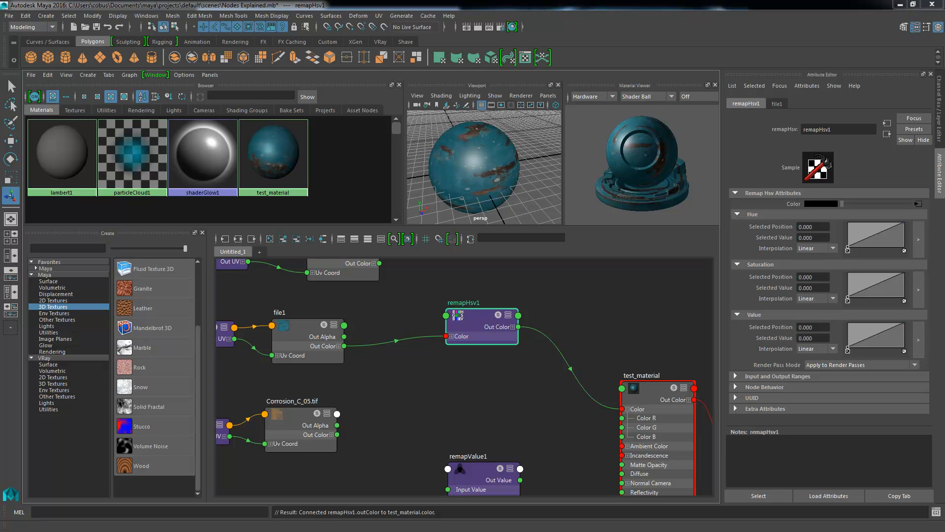
left_click_drag(0, 187, 700, 94)
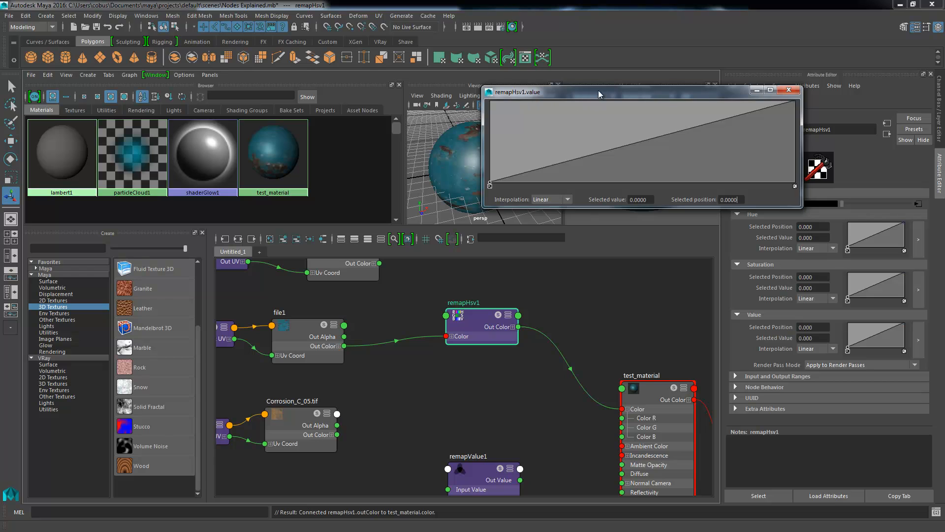
left_click_drag(600, 86, 600, 12)
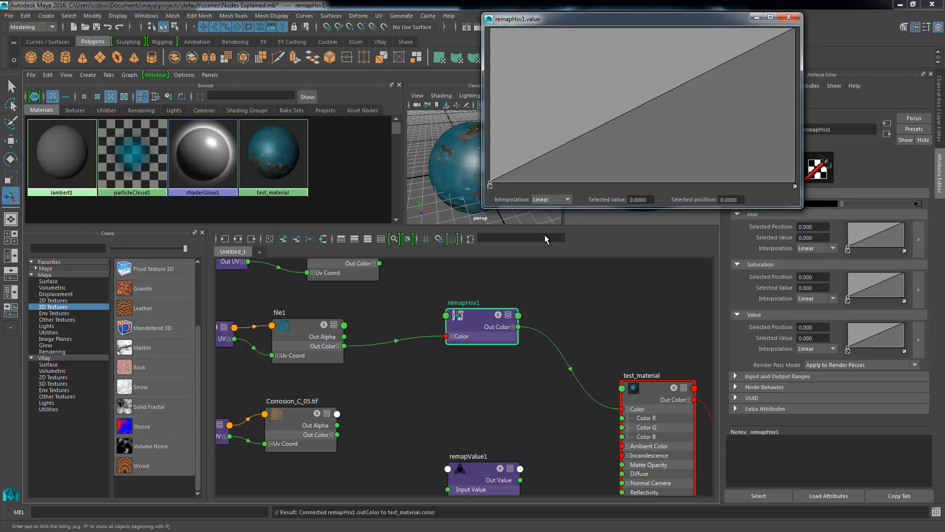
- Move the ramp window clear of the material preview and set the Value curve's end point to 1.0 at position 1.0
left_click(567, 200)
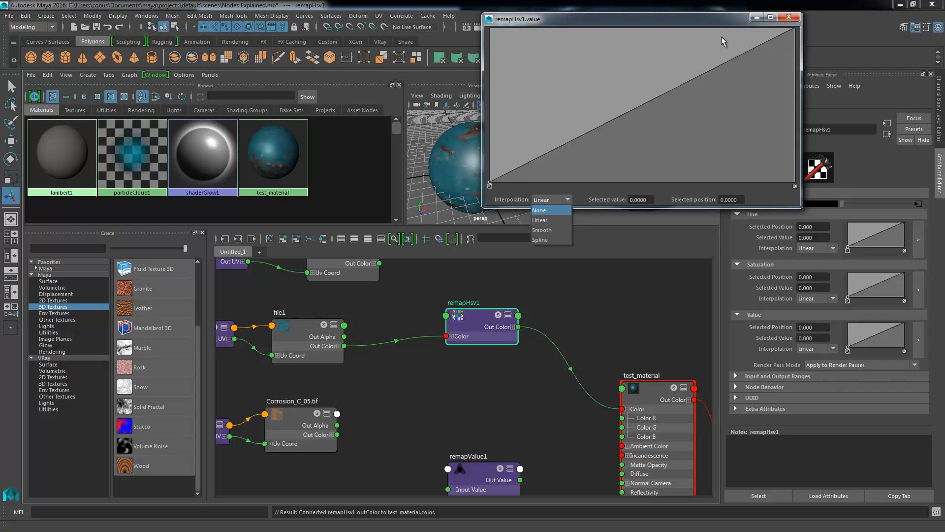
left_click(798, 32)
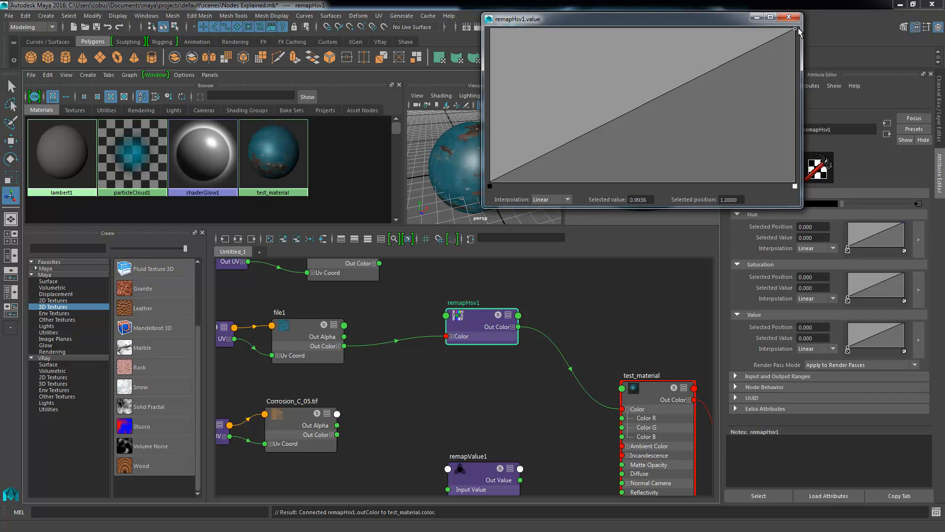
left_click_drag(799, 32, 800, 31)
left_click_drag(735, 20, 853, 16)
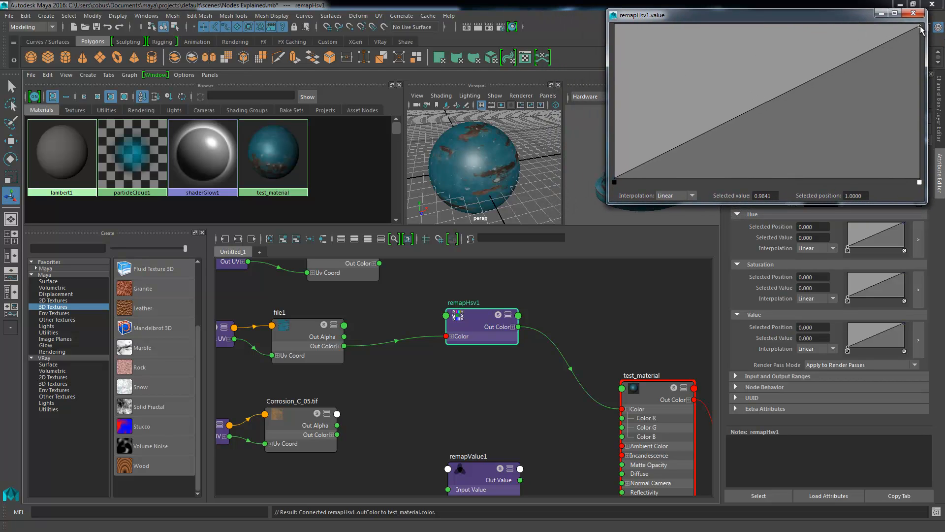
left_click_drag(921, 30, 943, 49)
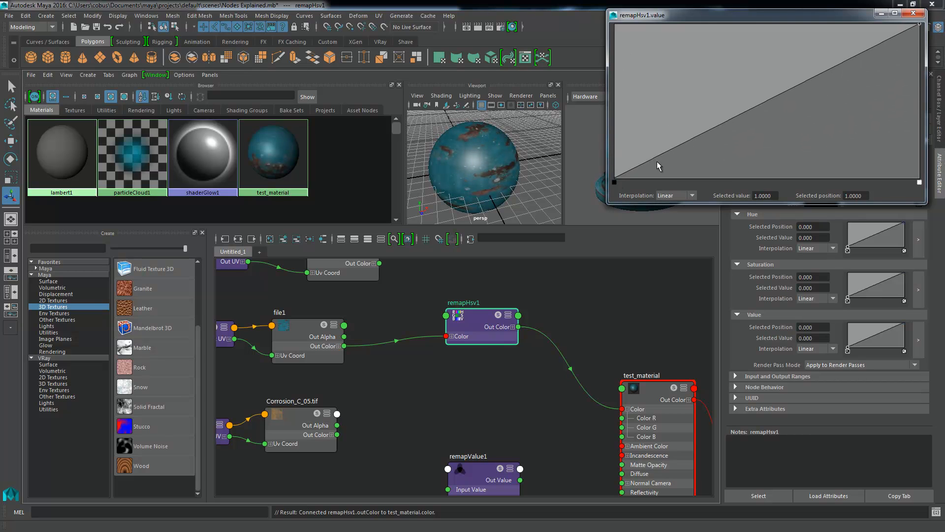
- Add three points to the Value curve, lowering the first to about 0.02 at position 0.14 and raising the other two above the original line
left_click_drag(741, 114, 646, 177)
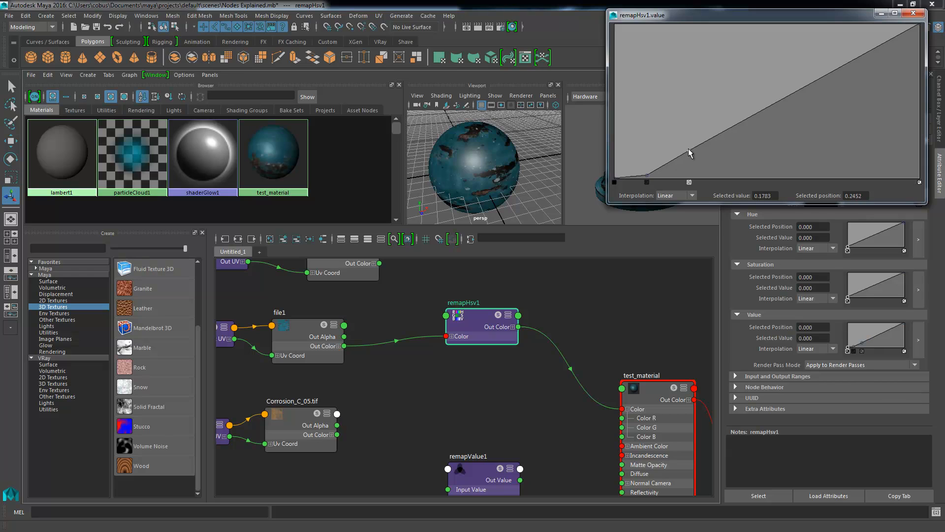
left_click_drag(689, 150, 686, 131)
left_click_drag(748, 103, 738, 72)
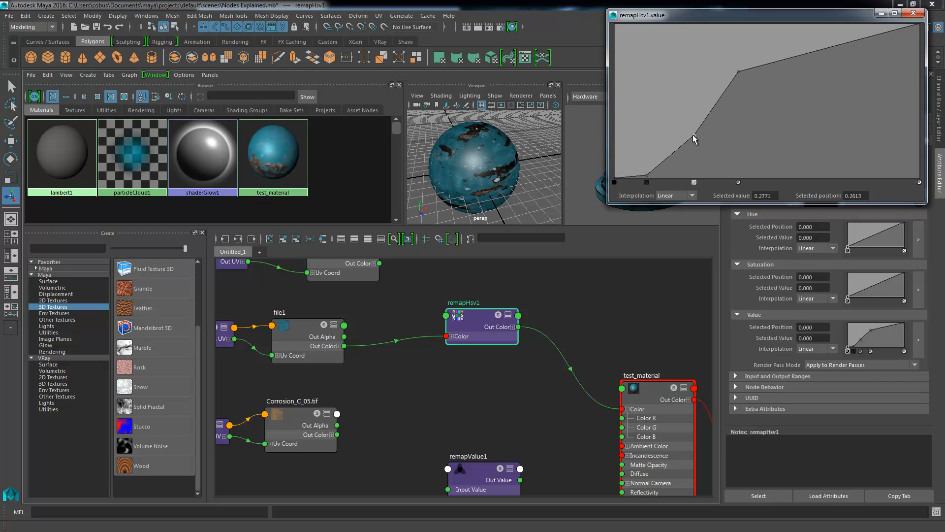
left_click_drag(684, 132, 681, 124)
left_click_drag(645, 171, 656, 176)
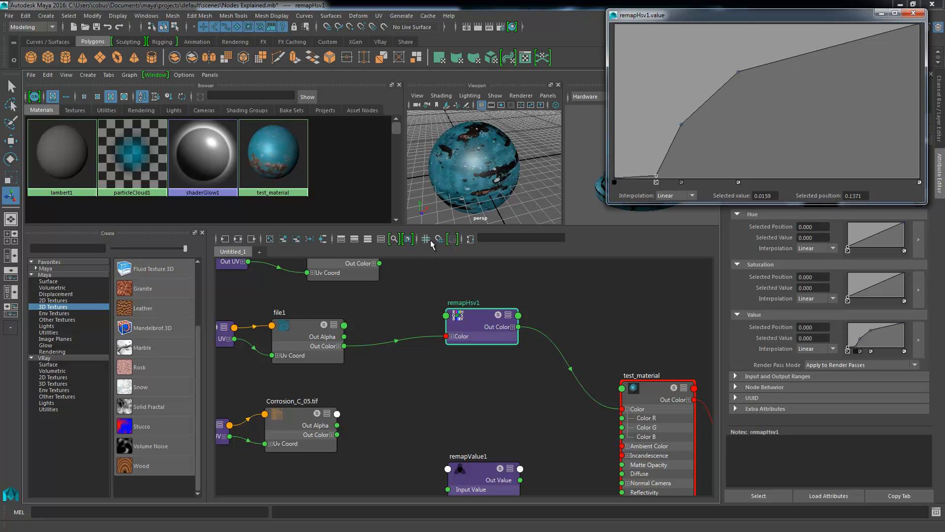
- Delete the three added points from the Value curve and close its ramp window
left_click(738, 183)
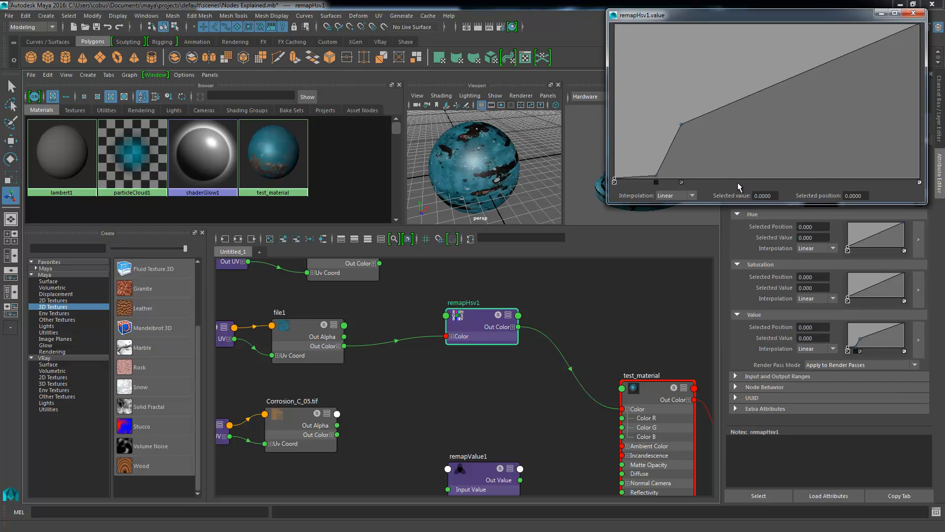
left_click(682, 182)
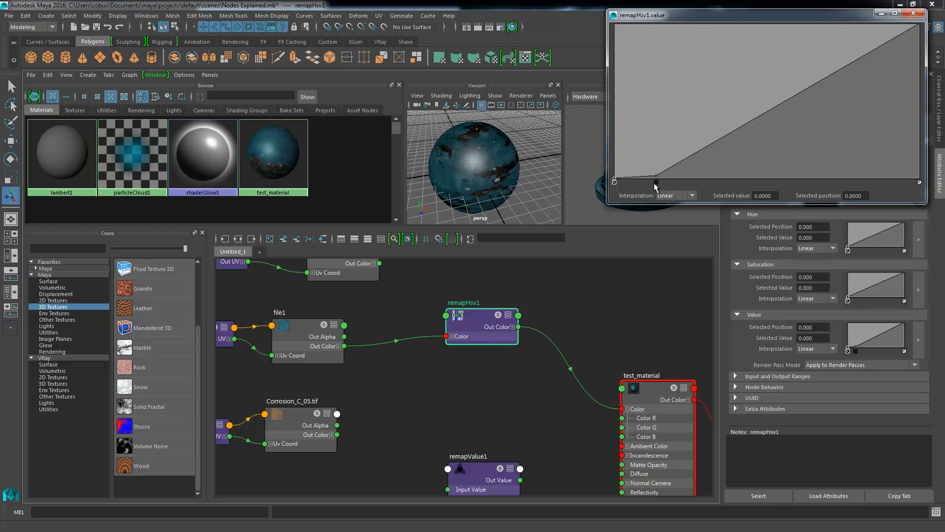
left_click(655, 182)
left_click(914, 13)
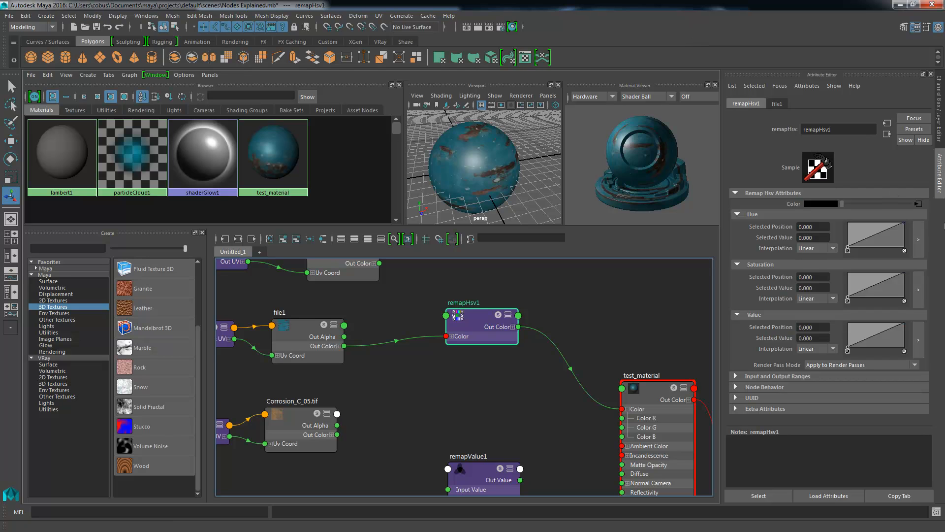
- Lower the end point of remapHsv1's Saturation curve to 0 at position 1.0, and select that point again with the enlarged curve closed
left_click(918, 290)
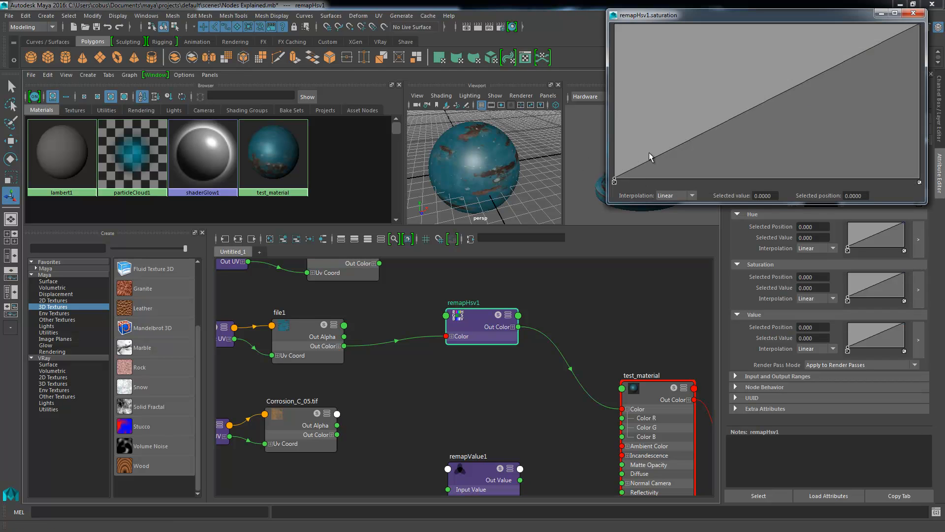
left_click_drag(918, 23, 943, 182)
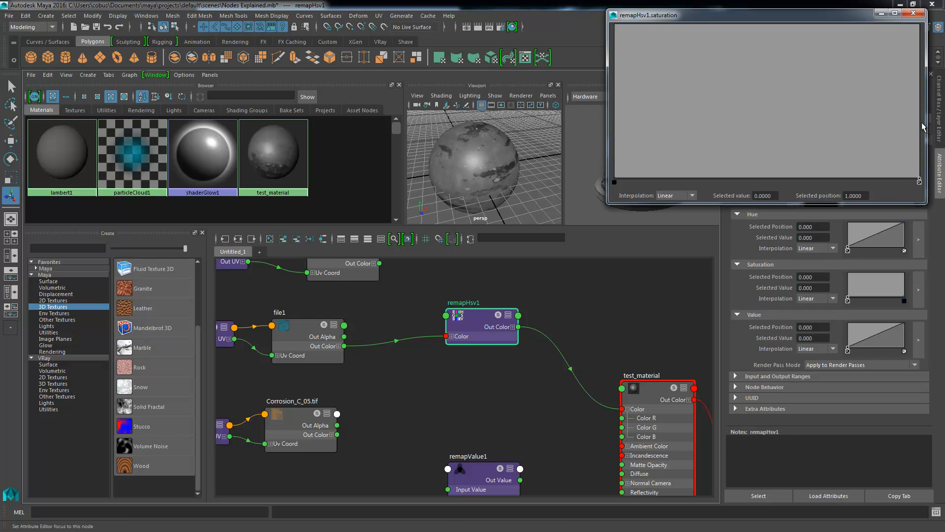
left_click(913, 14)
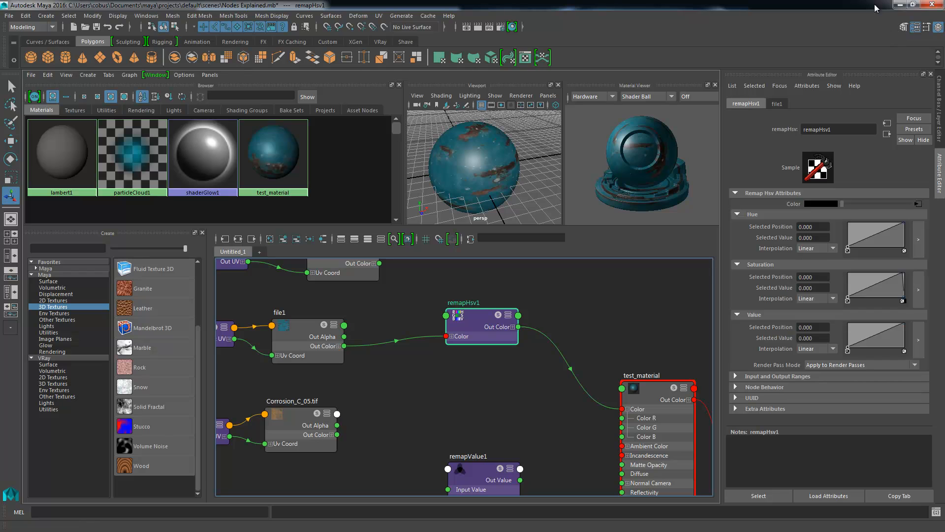
left_click(904, 300)
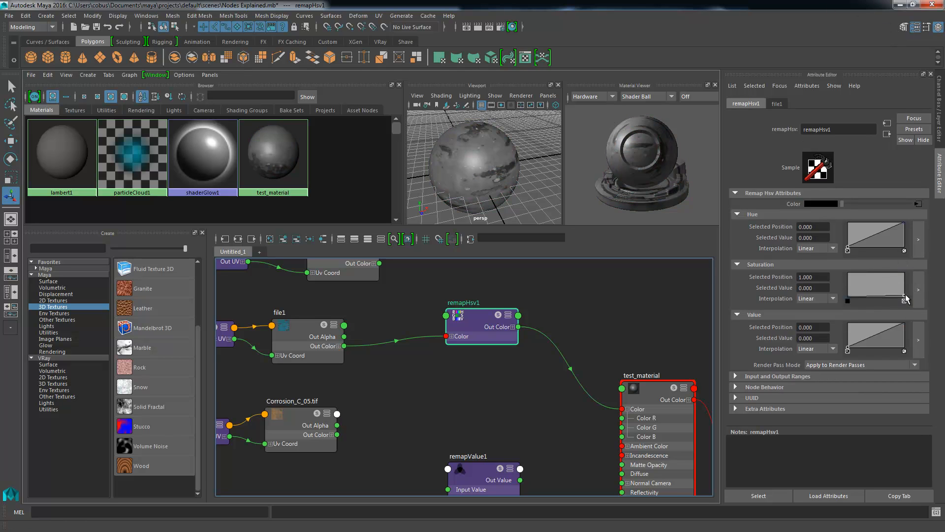
- Raise the end point of remapHsv1's Saturation curve back to 1.0 at position 1.0
left_click_drag(905, 296, 918, 238)
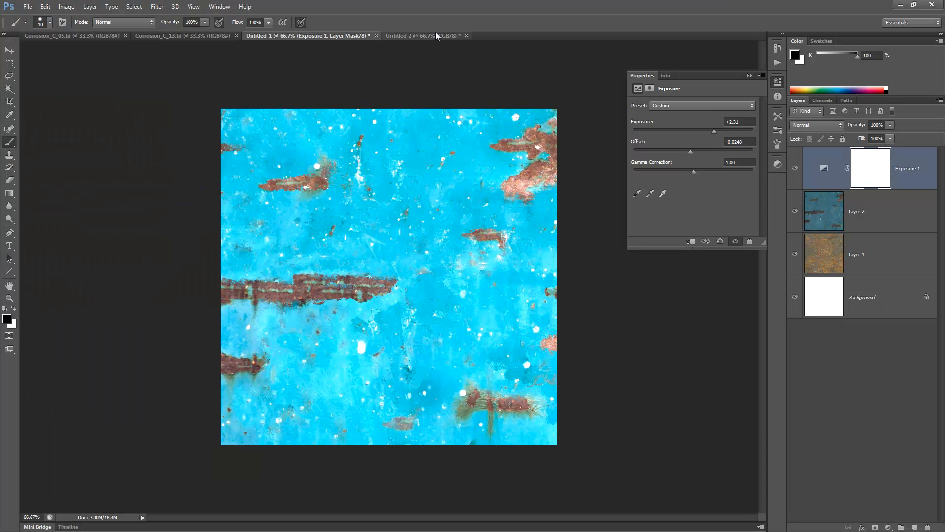
- Switch to Photoshop, delete the Exposure 1 adjustment layer and add a Hue/Saturation adjustment layer above Layer 2
left_click_drag(928, 187, 927, 527)
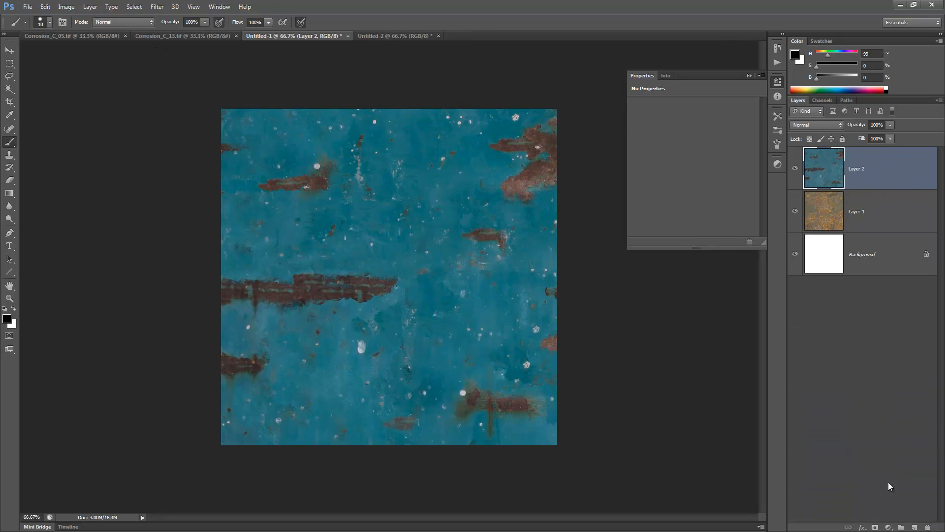
left_click(889, 527)
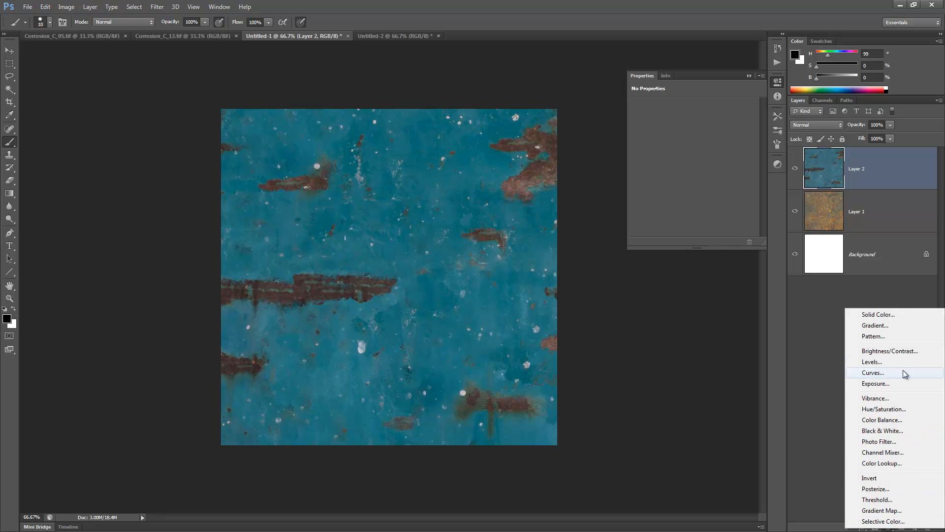
left_click(879, 408)
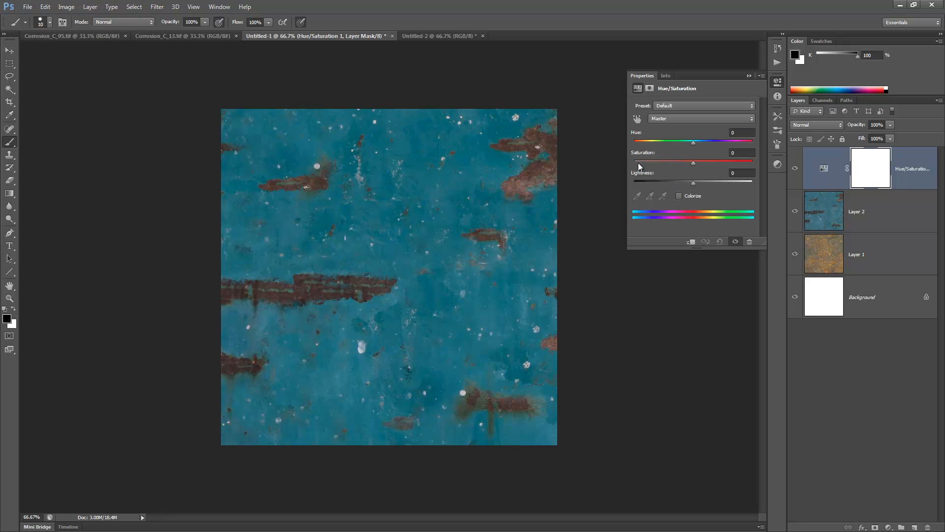
- Raise the adjustment layer's Master Lightness to +2, try out its Saturation and Hue settings, and return to Maya
mouse_move(693, 181)
left_mouse_down()
mouse_move(749, 183)
mouse_move(659, 184)
mouse_move(695, 184)
left_mouse_up()
left_click(673, 118)
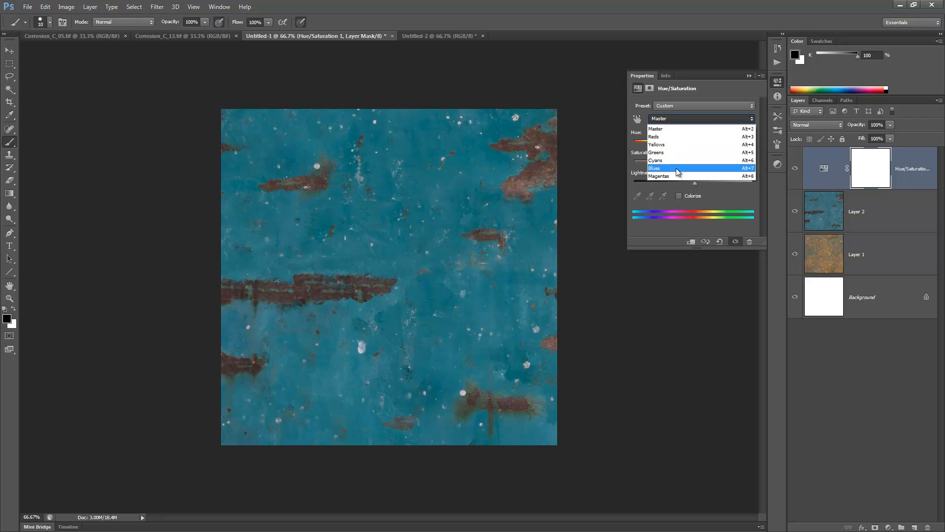
left_click(682, 119)
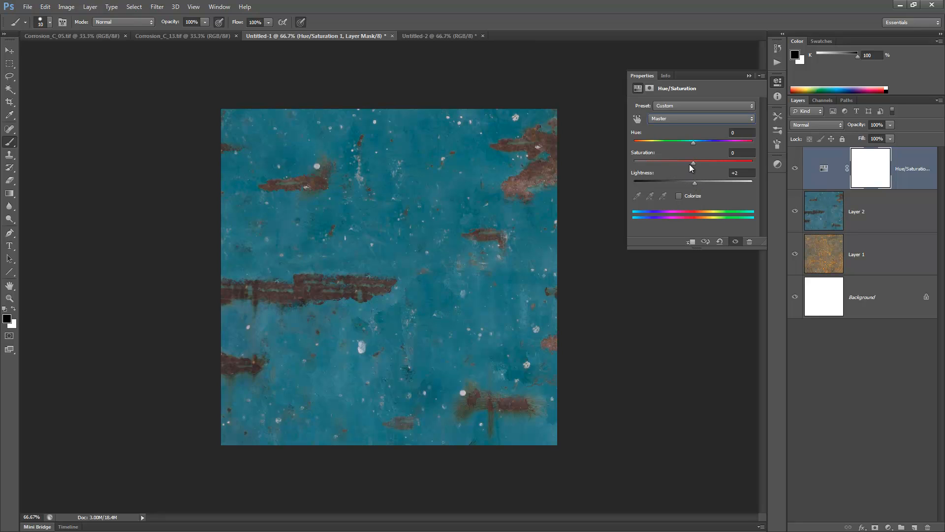
left_click_drag(694, 162, 628, 163)
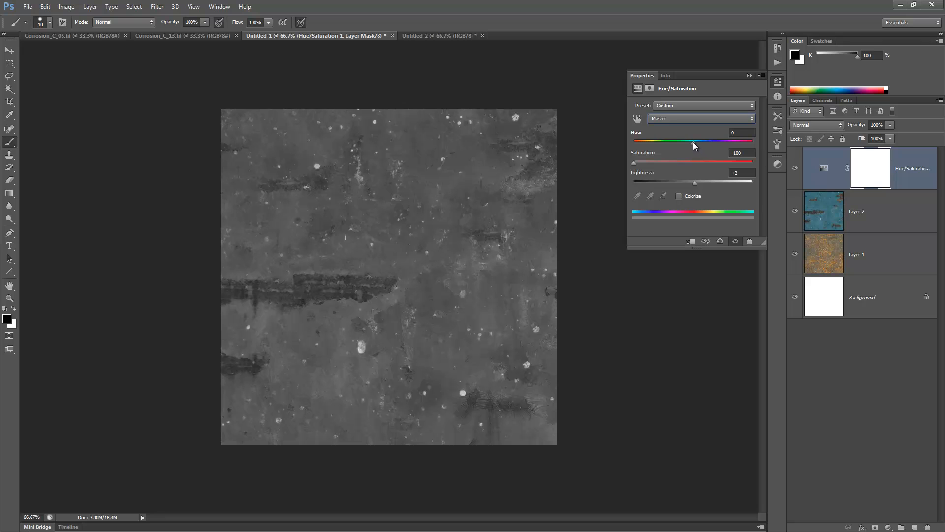
left_click_drag(693, 143, 709, 141)
left_click_drag(655, 162, 685, 140)
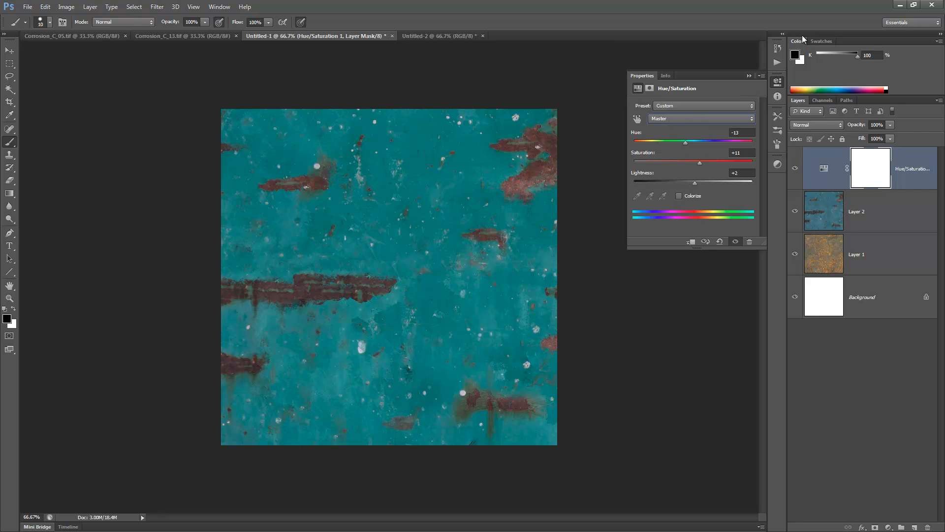
left_click(899, 5)
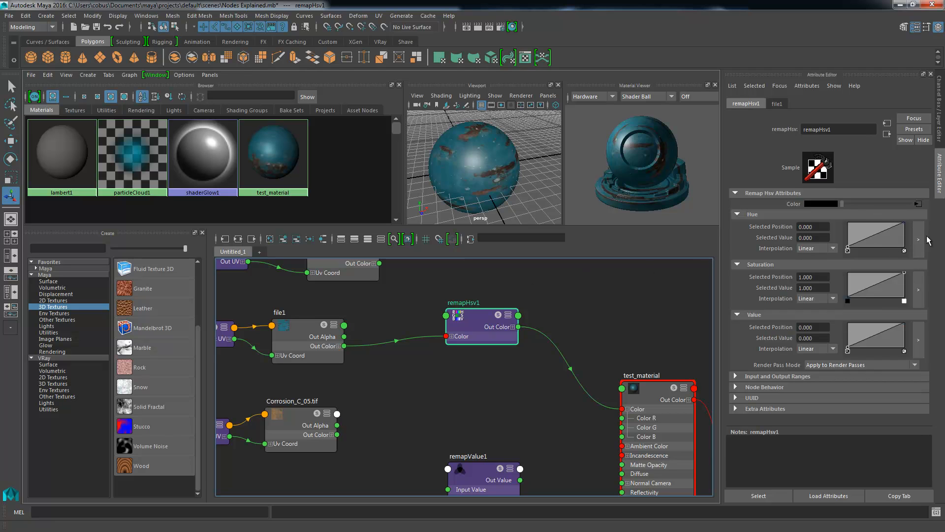
- Enlarge remapHsv1's Hue curve and add four points to it, placing the last at about 0.82 at position 0.76
left_click_drag(905, 222, 925, 222)
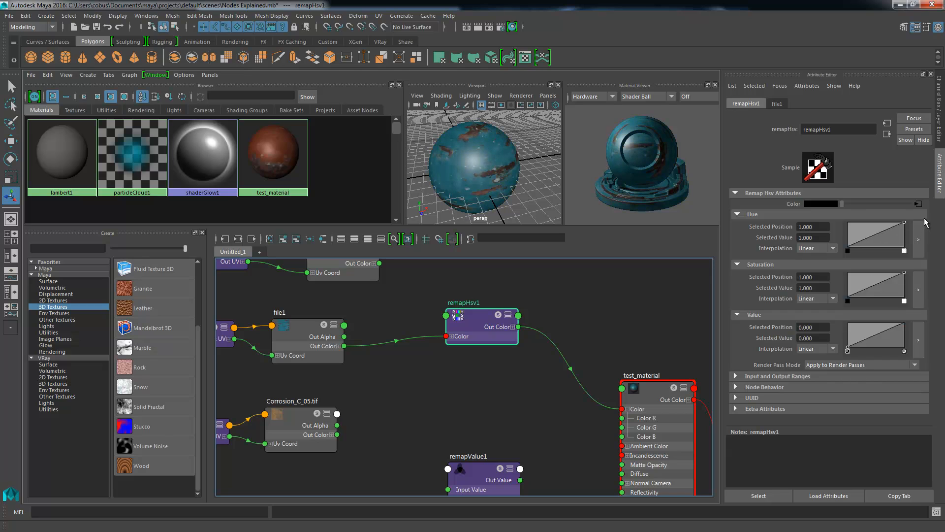
left_click(919, 241)
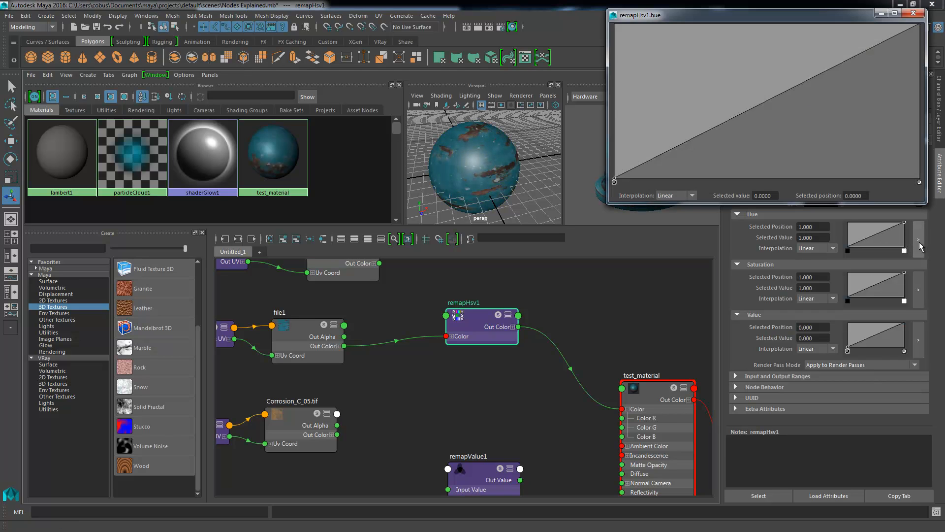
mouse_move(660, 157)
left_mouse_down()
mouse_move(654, 147)
mouse_move(644, 169)
mouse_move(645, 179)
mouse_move(658, 174)
left_mouse_up()
left_click_drag(717, 140, 712, 127)
left_click_drag(790, 96, 770, 126)
left_click_drag(856, 67, 846, 54)
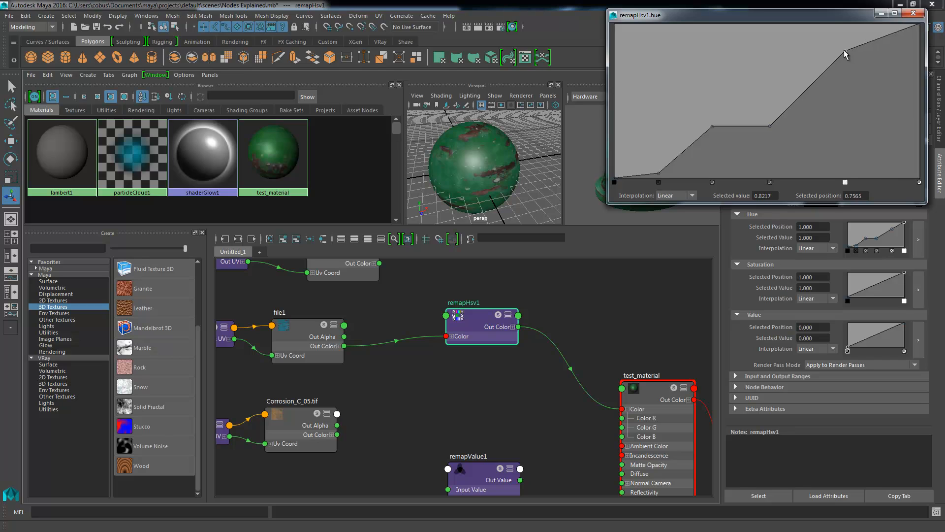
- Move the Hue curve's third added point to about 0.32 at position 0.55, add another at about 0.25 at 0.43, and close the enlarged curve
left_click_drag(771, 126, 783, 128)
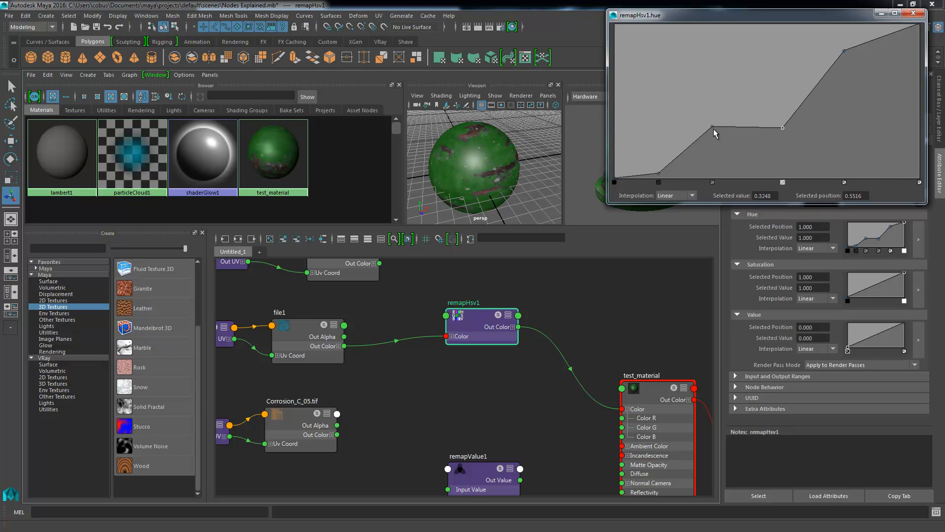
left_click_drag(712, 128, 745, 141)
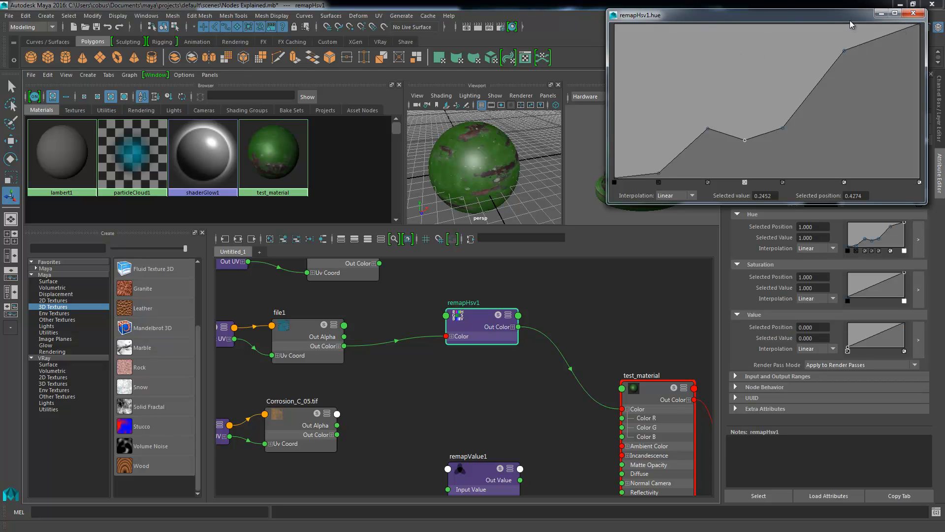
left_click_drag(849, 20, 841, 43)
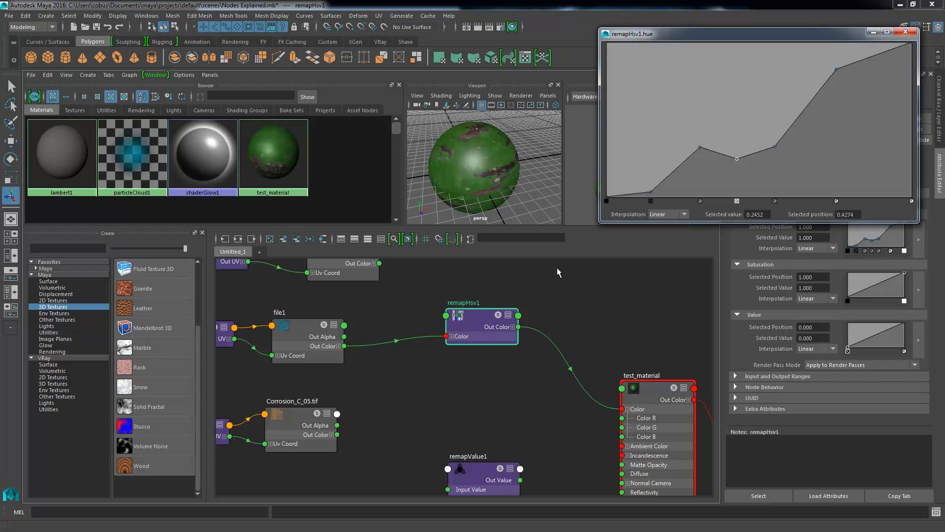
left_click(906, 32)
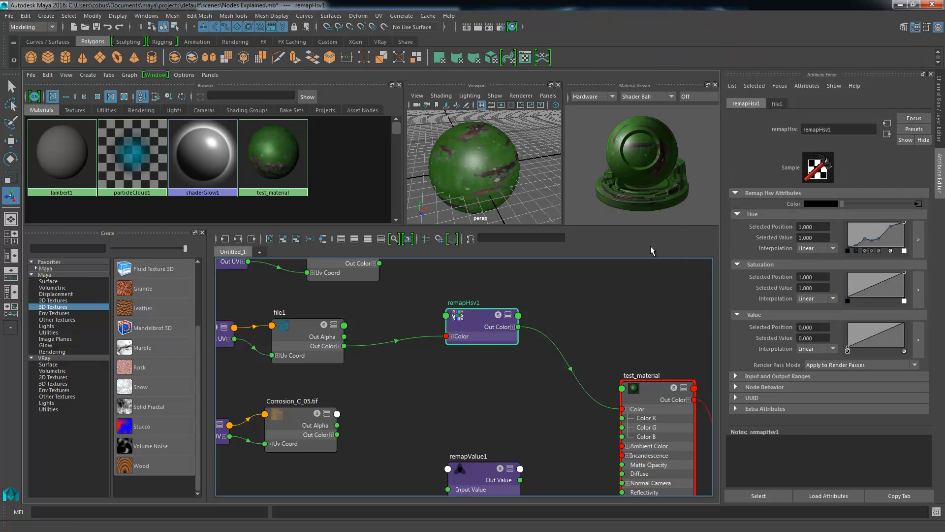
- Expand remapHsv1's Color input into its R, G and B channels and move the node higher in the graph
left_click(451, 336)
left_click_drag(469, 337, 485, 331)
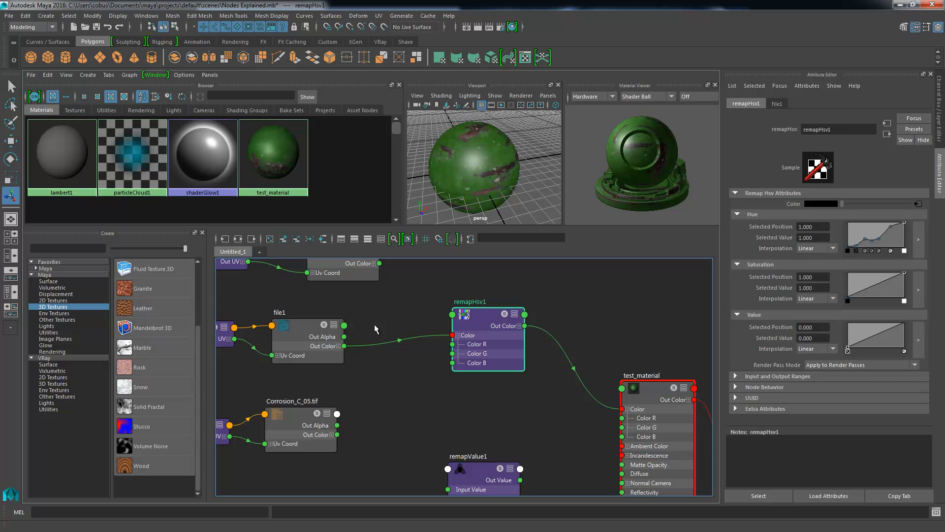
left_click_drag(483, 344, 473, 296)
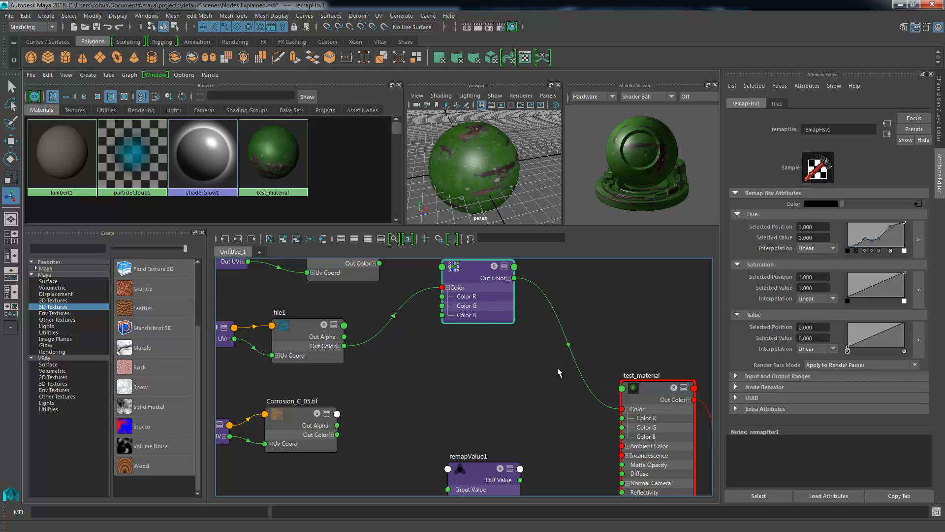
- Place the remapColor1 node directly below remapHsv1 in the node graph
scroll(562, 401, "down", 1)
middle_click_drag(538, 343, 553, 267, "alt")
left_click_drag(507, 468, 522, 306)
middle_click_drag(529, 275, 538, 393, "alt")
left_click_drag(530, 417, 508, 386)
right_click_drag(507, 355, 586, 324, "alt")
middle_click_drag(483, 317, 464, 331, "alt")
left_click_drag(465, 430, 469, 433)
left_click(478, 324)
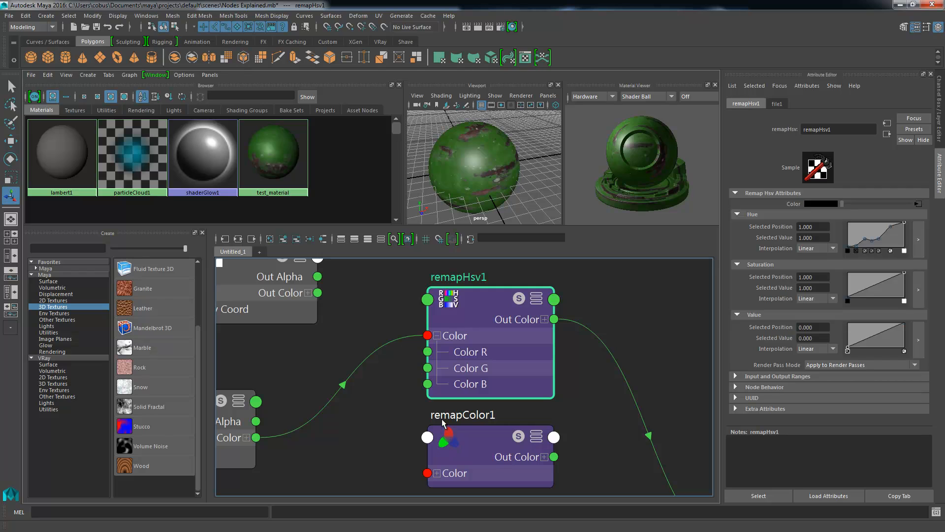
- Lower the end points of remapColor1's curves to 0.520 for Red, 0.500 for Green and 0.560 for Blue
left_click(470, 443)
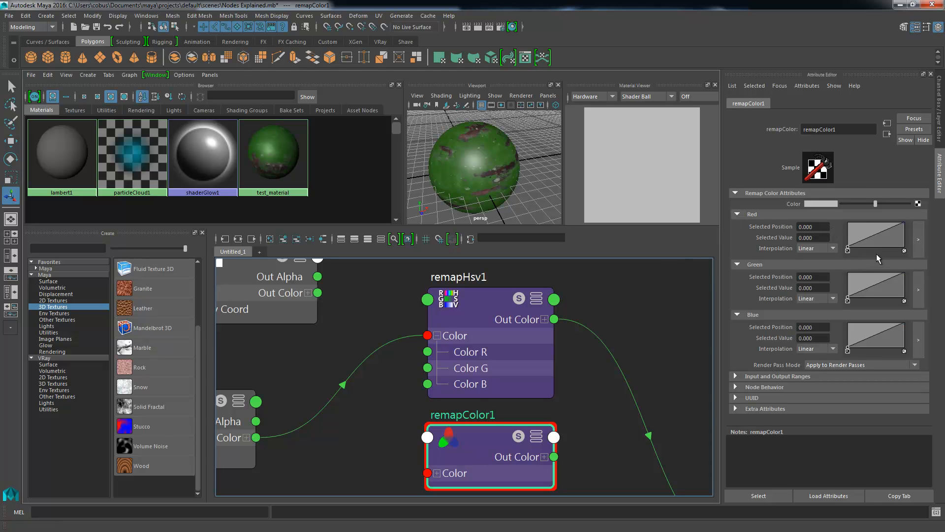
left_click_drag(905, 225, 911, 235)
left_click_drag(905, 274, 906, 284)
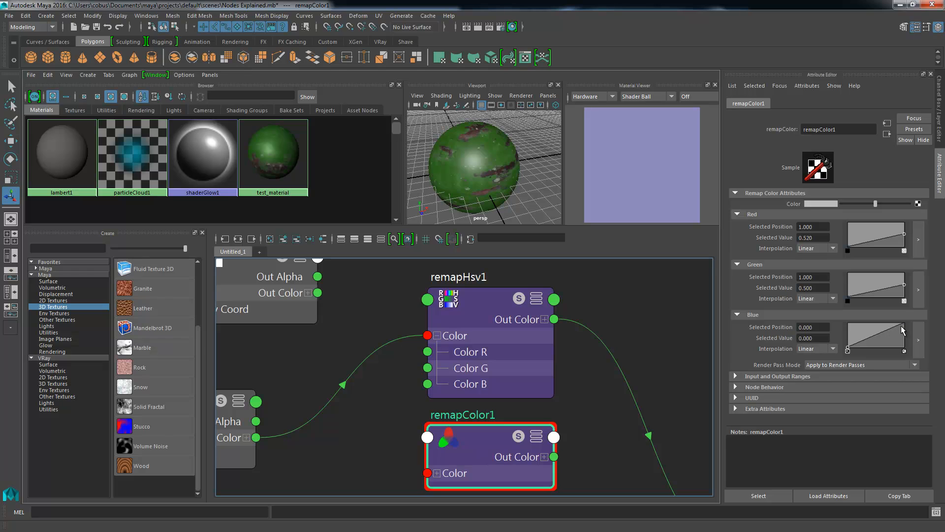
left_click_drag(906, 323, 910, 335)
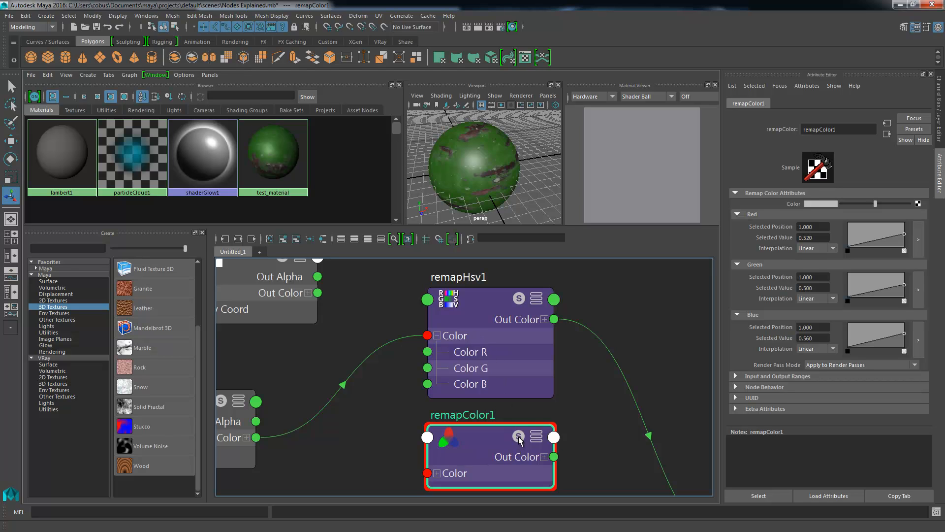
- Restore the end points of remapColor1's Blue, Green and Red curves to 1.0
left_click_drag(906, 337, 913, 333)
left_click(904, 351)
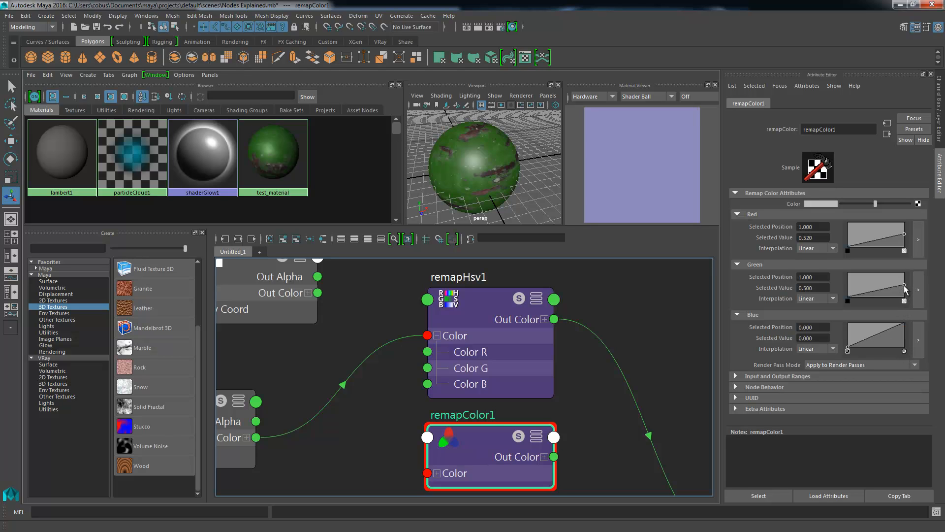
left_click_drag(905, 288, 909, 219)
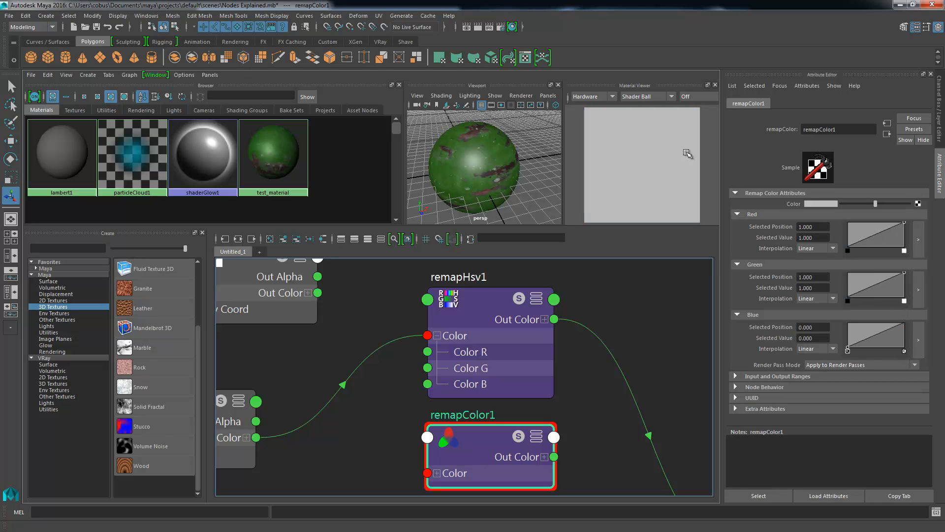
- Connect file3's Out Color to remapColor1's Color input
middle_click_drag(458, 322, 529, 356, "alt")
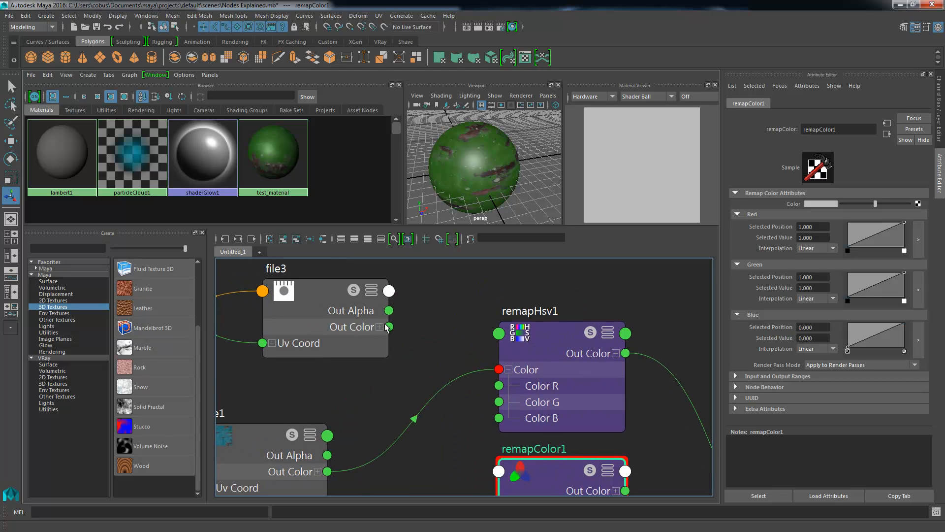
left_click_drag(386, 329, 513, 497)
middle_click_drag(522, 424, 481, 372, "alt")
left_click_drag(349, 279, 459, 454)
- Connect remapColor1's Out Color to test_material's Color, replacing the remapHsv1 connection
middle_click_drag(618, 411, 356, 342, "alt")
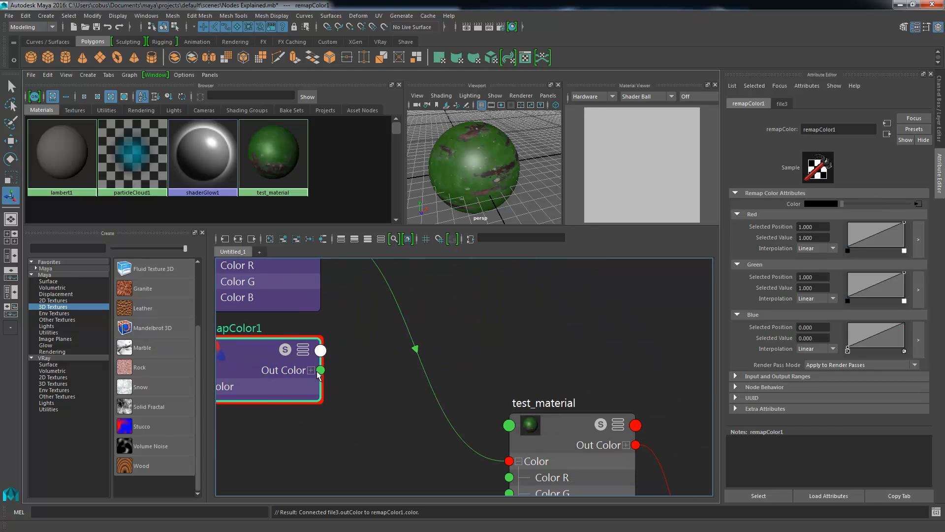
left_click_drag(321, 370, 508, 461)
middle_click_drag(400, 322, 506, 337, "alt")
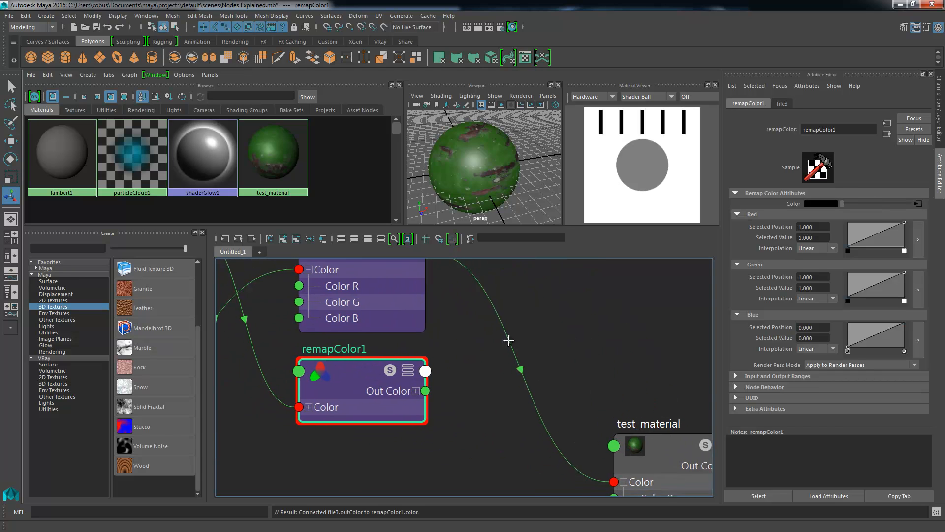
left_click_drag(426, 386, 615, 476)
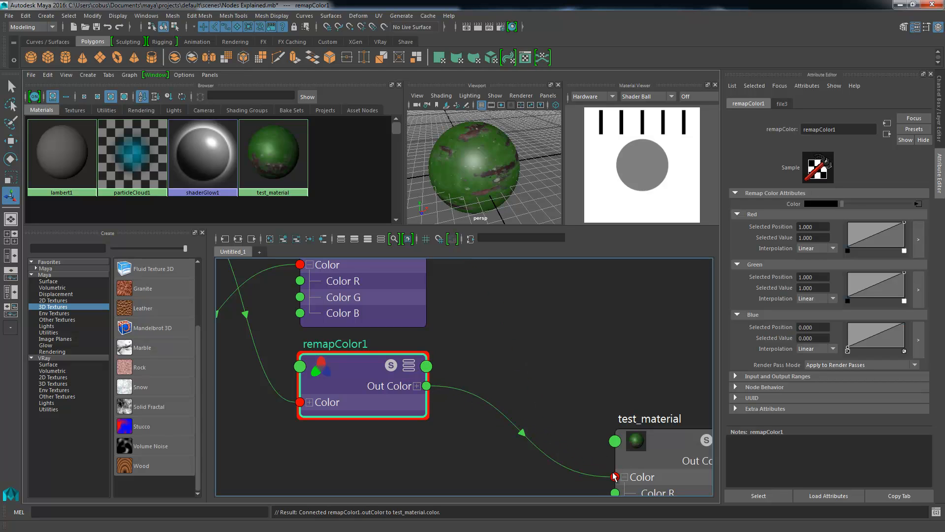
mouse_move(492, 321)
middle_mouse_down("alt")
mouse_move(545, 308)
mouse_move(540, 327)
mouse_move(566, 371)
mouse_move(519, 340)
mouse_move(436, 340)
middle_mouse_up("alt")
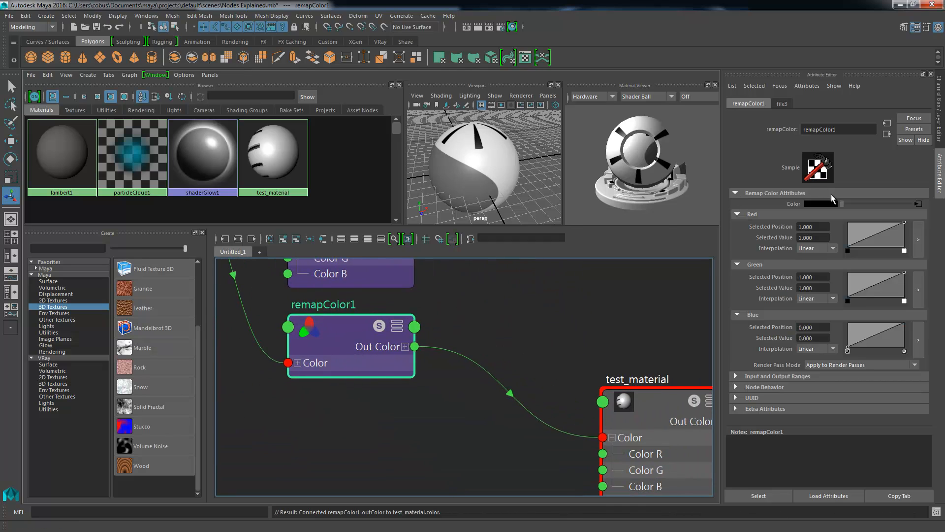
- Add a point to remapColor1's Red curve with a value of 0.600 at position 0.235
left_click(865, 235)
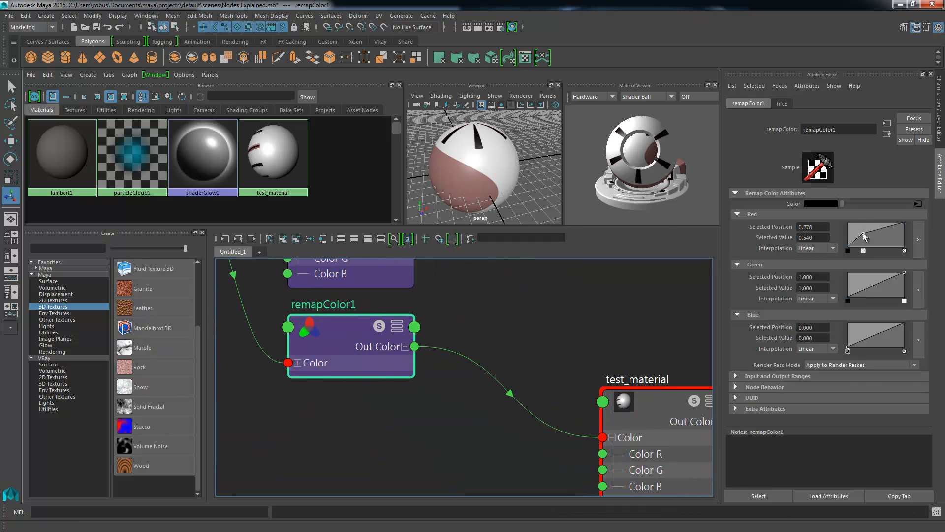
left_click_drag(862, 231, 861, 231)
mouse_move(481, 168)
left_mouse_down("alt")
mouse_move(591, 218)
mouse_move(492, 154)
left_mouse_up("alt")
right_click_drag(491, 154, 450, 190, "alt")
left_click_drag(449, 190, 473, 187, "alt")
right_click_drag(473, 187, 412, 160, "alt")
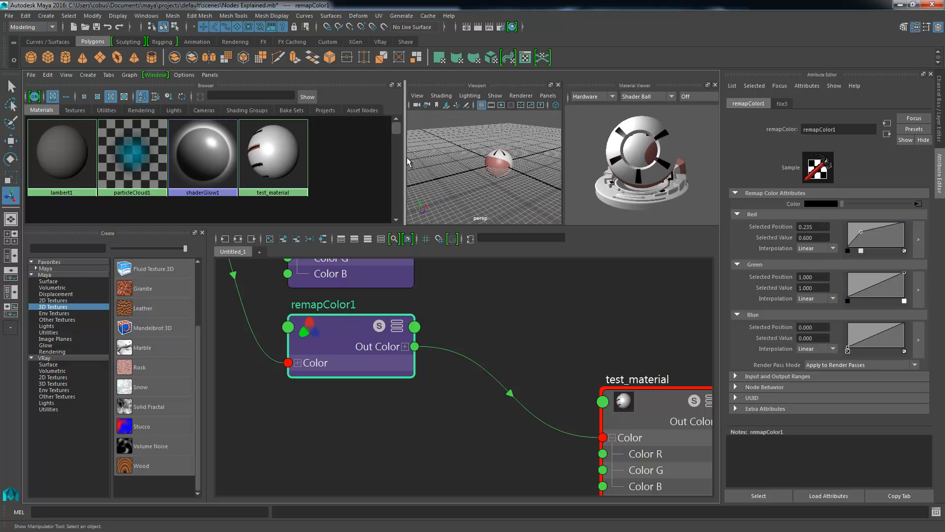
- Connect file1's Out Color to remapColor1's Color input in place of file3
middle_click_drag(342, 292, 318, 320, "alt")
middle_click_drag(331, 383, 341, 290, "alt")
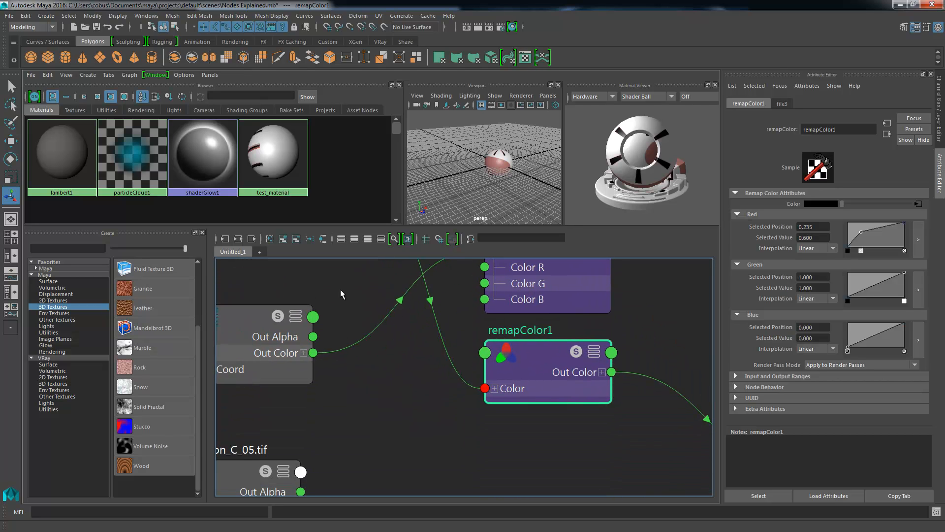
left_click_drag(321, 354, 488, 388)
middle_click_drag(517, 396, 349, 390, "alt")
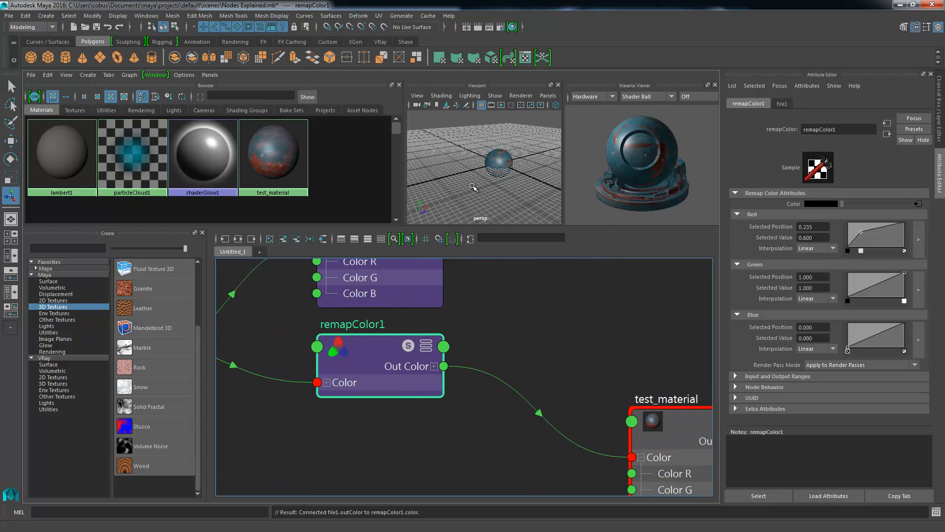
- Move the added point on remapColor1's Red curve to a value of 0.380 at position 0.122
left_click_drag(472, 187, 498, 164, "alt")
right_click_drag(498, 164, 563, 199, "alt")
left_click_drag(522, 182, 473, 156, "alt")
right_click_drag(473, 156, 439, 161, "alt")
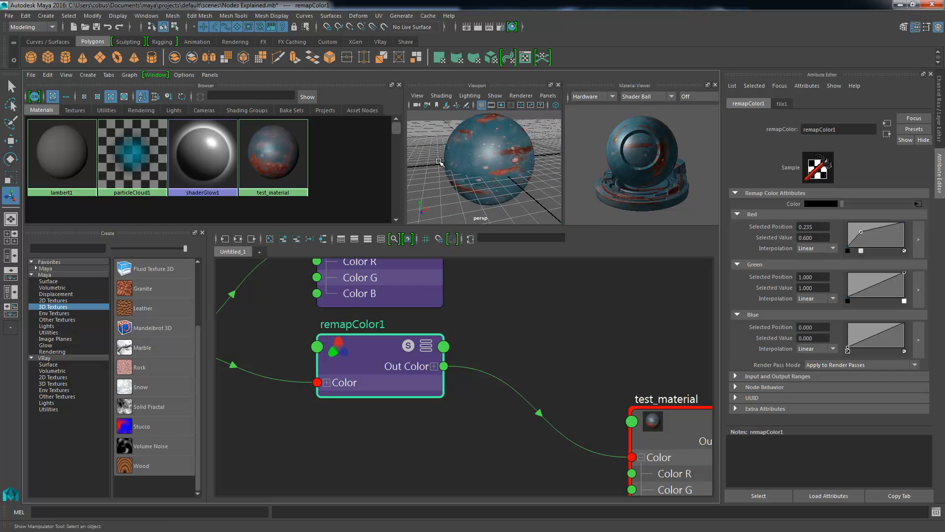
left_click_drag(438, 162, 421, 165, "alt")
mouse_move(861, 231)
left_mouse_down()
mouse_move(882, 230)
mouse_move(855, 237)
left_mouse_up()
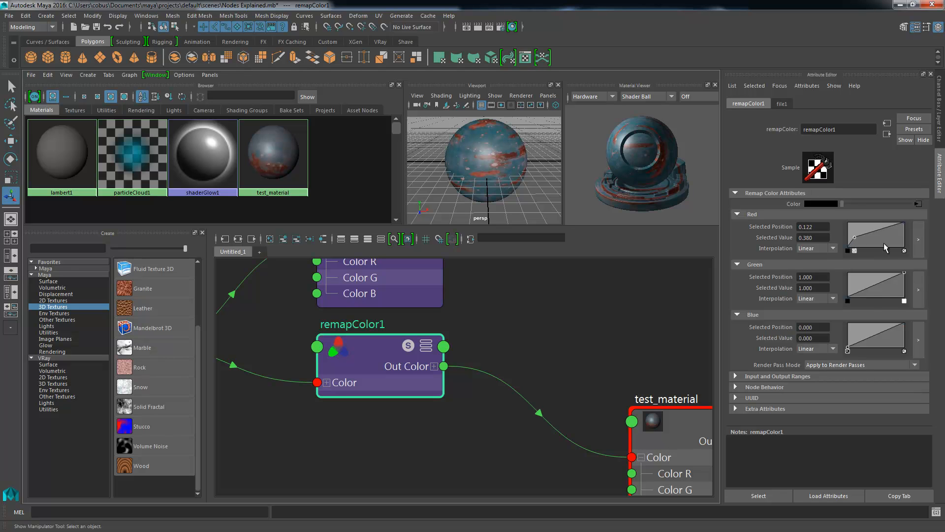
- Add a point to remapColor1's Green curve at 0.840, position 0.670, and one to its Blue curve at 0.400, position 0.652
left_click(886, 275)
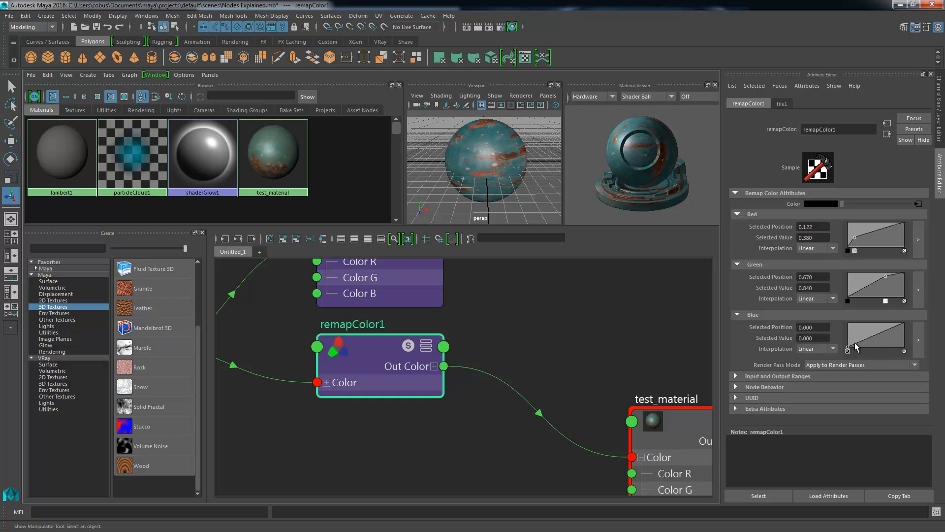
left_click_drag(885, 336, 885, 338)
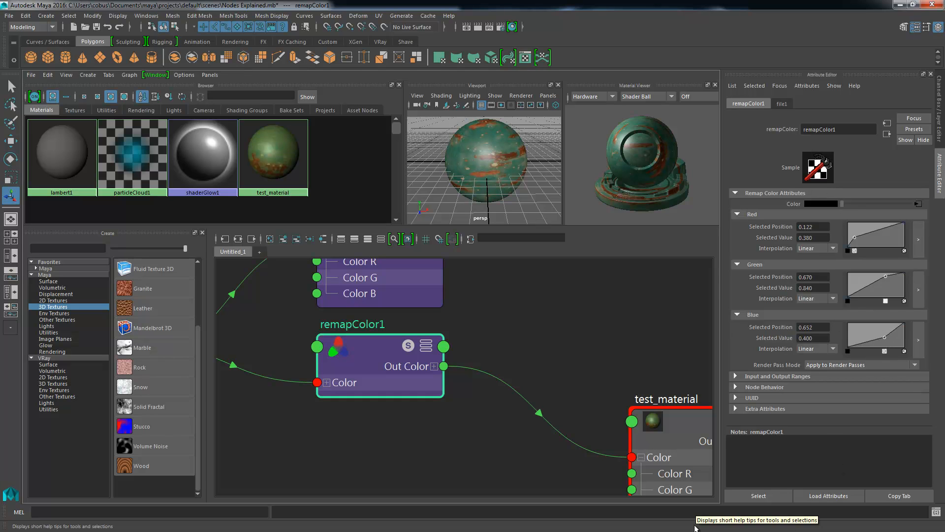
scroll(487, 368, "down", 5)
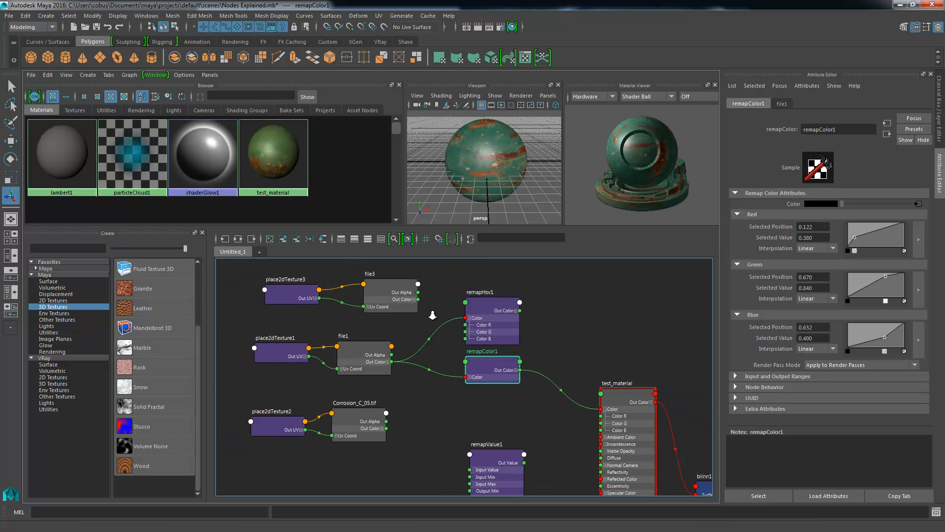
- Compare the soloed output of remapColor1 with remapHsv1 and examine both nodes' curve settings
scroll(443, 316, "up", 4)
left_click(469, 313)
left_click(453, 375)
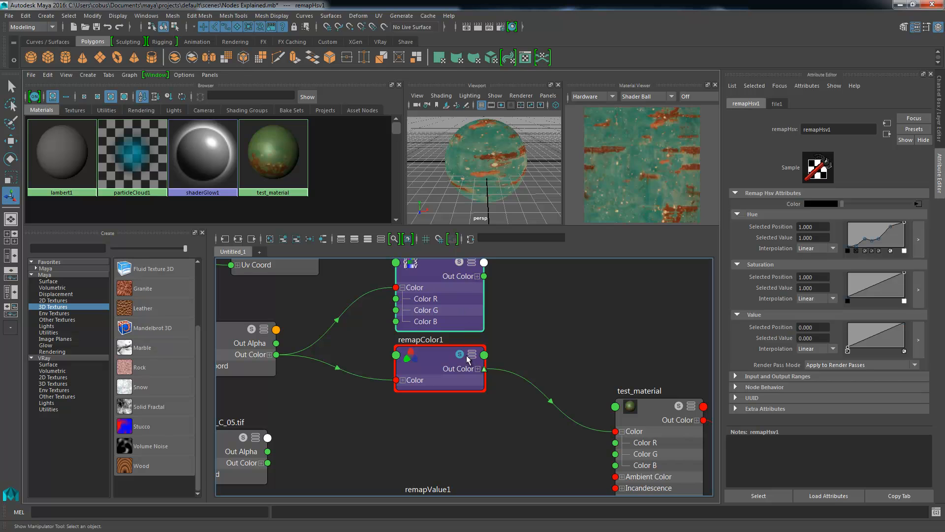
left_click(450, 356)
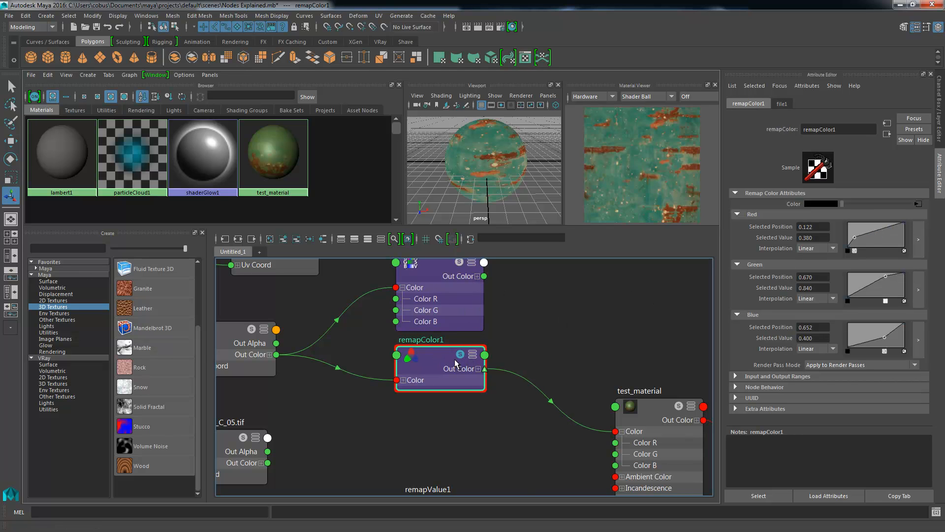
middle_click_drag(467, 315, 498, 353, "alt")
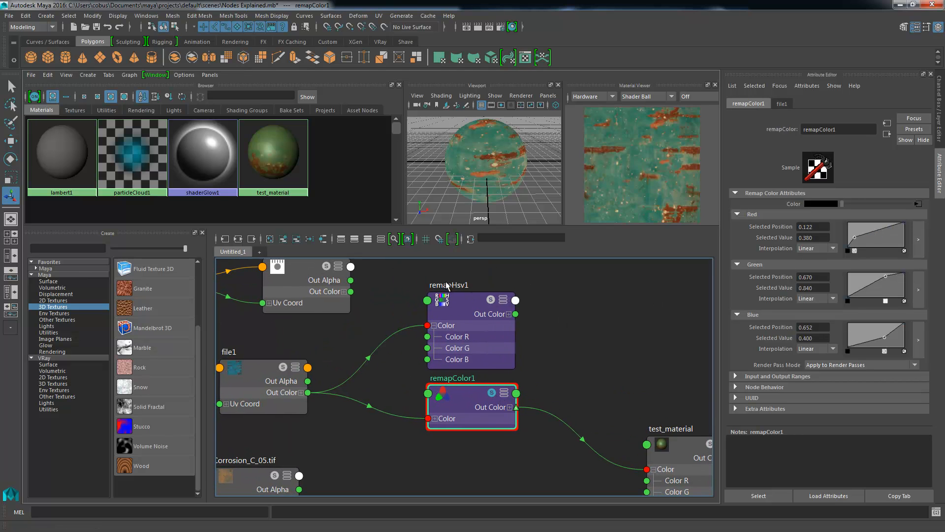
scroll(489, 418, "up", 5)
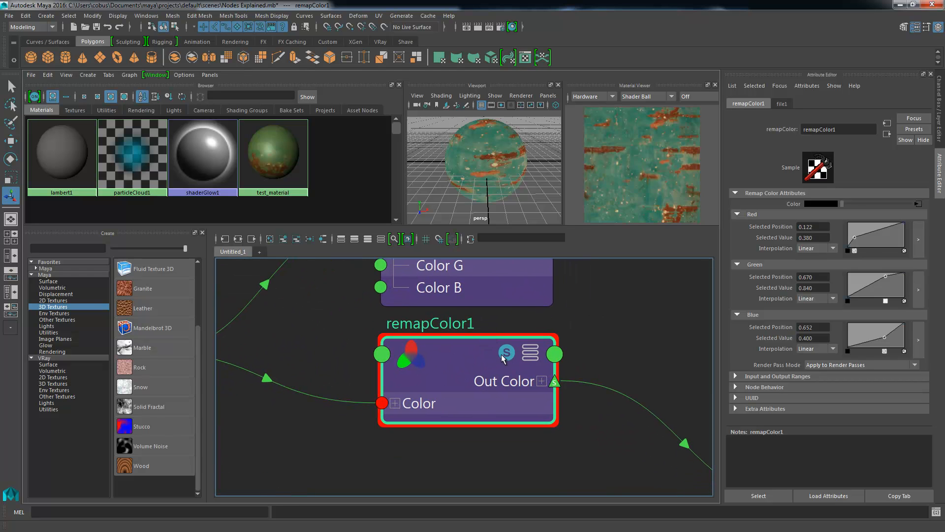
right_click_drag(615, 375, 506, 369, "alt")
- Move the remapValue1 node up to just below remapColor1 and solo its output in the material viewer
middle_click_drag(557, 472, 494, 375, "alt")
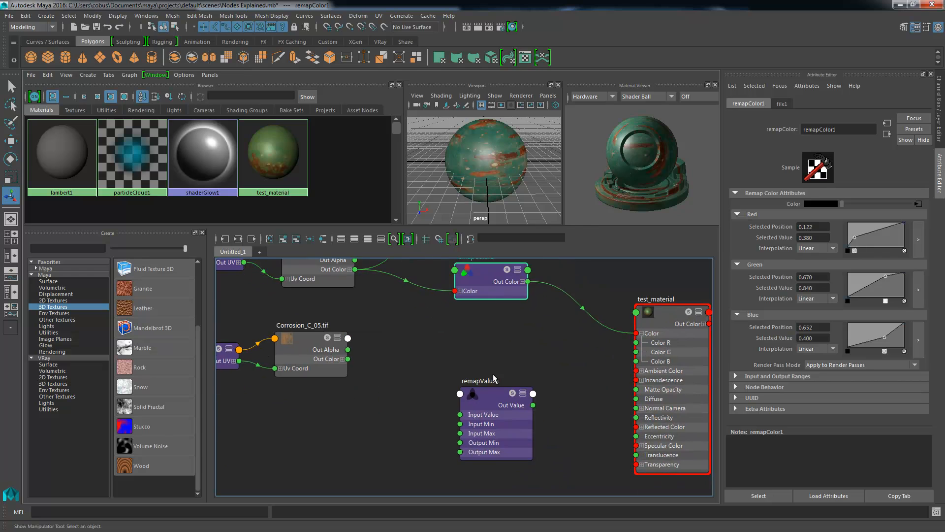
left_click_drag(497, 421, 487, 352)
middle_click_drag(519, 268, 521, 327, "alt")
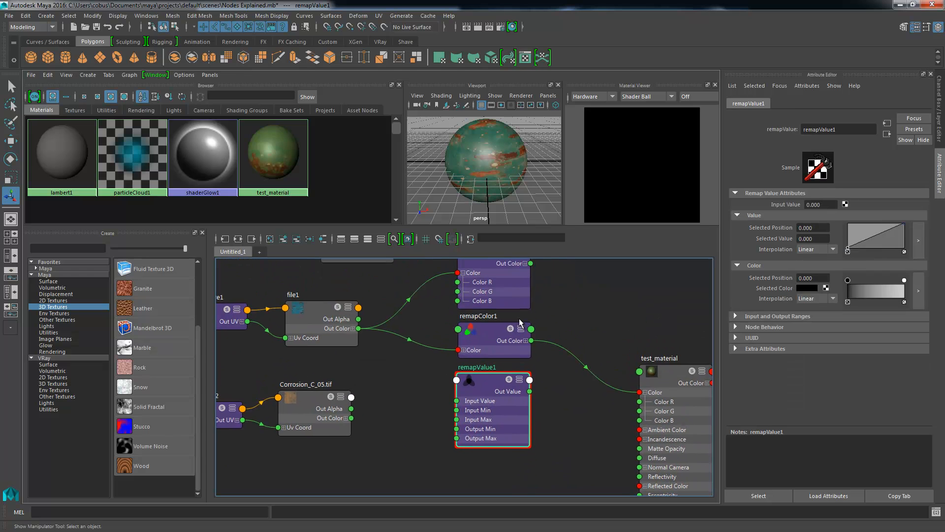
right_click_drag(512, 328, 652, 361, "alt")
middle_click_drag(524, 377, 542, 296, "alt")
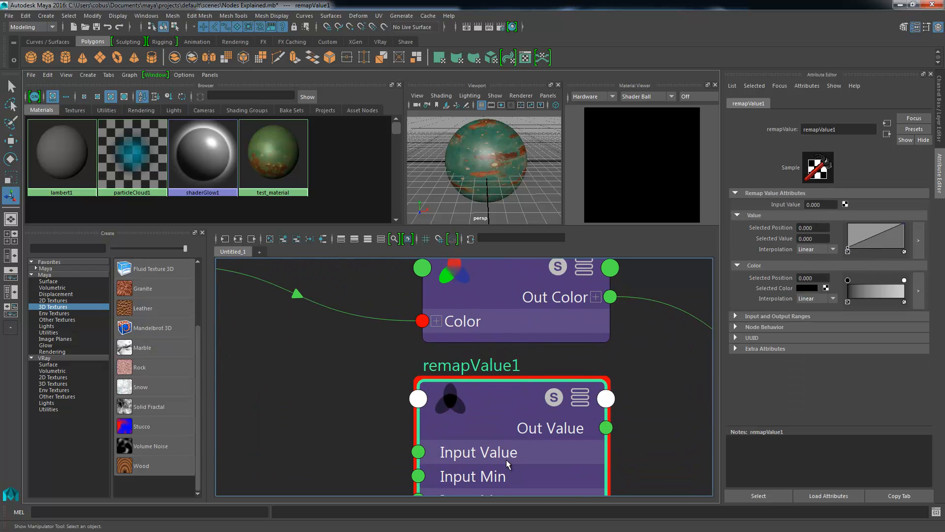
- Try to connect file1's Out Color to remapValue1's Input Value
middle_click_drag(531, 358, 494, 401, "alt")
middle_click_drag(356, 344, 562, 317, "alt")
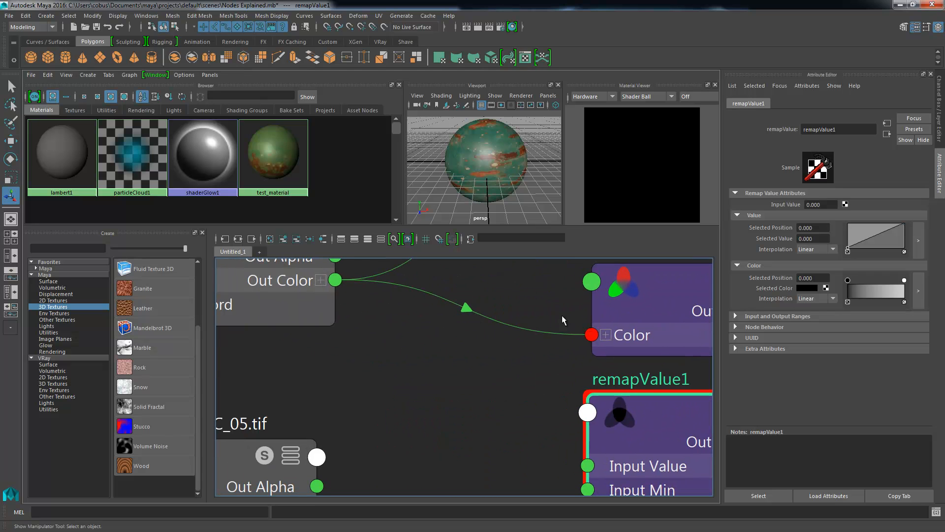
left_click_drag(335, 279, 589, 465)
middle_click_drag(589, 464, 487, 437, "alt")
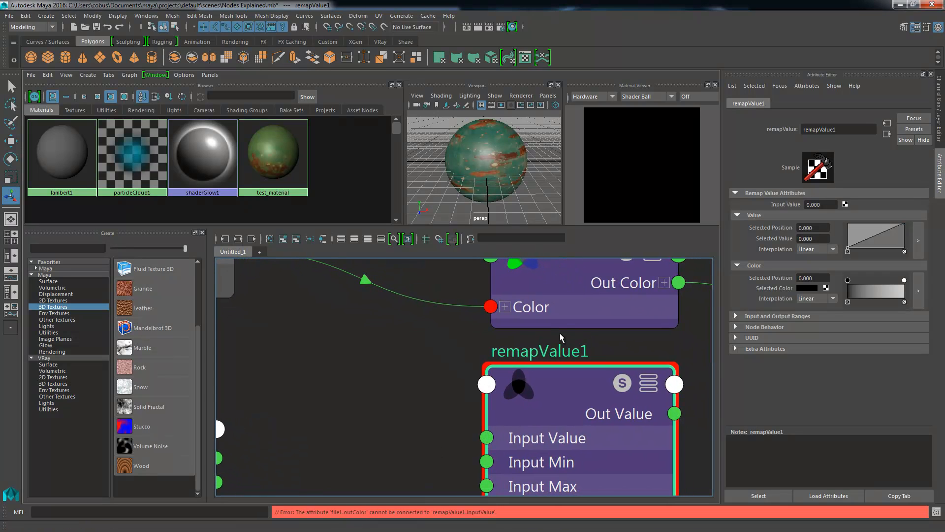
- Examine the individual channels under file1's Out Color and the single Input Value attribute of remapValue1
right_click_drag(528, 317, 407, 309, "alt")
middle_click_drag(406, 309, 381, 337, "alt")
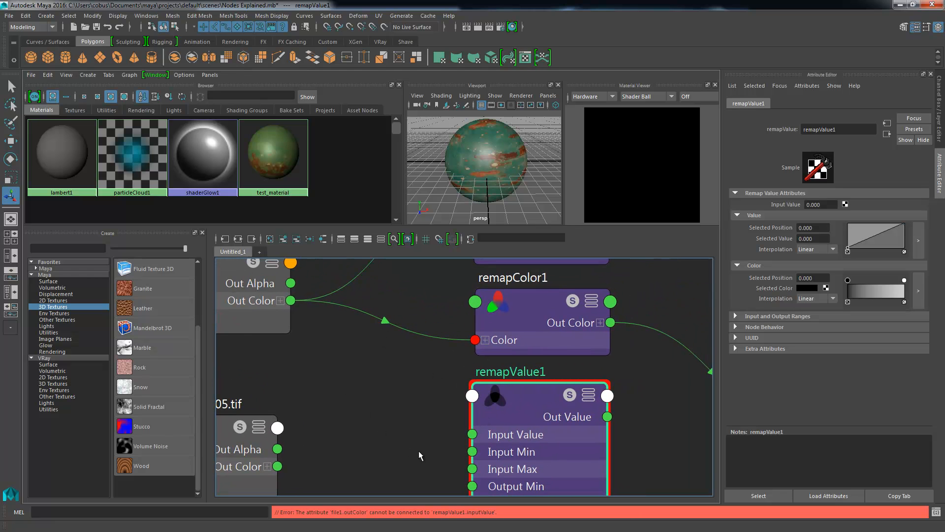
left_click(280, 301)
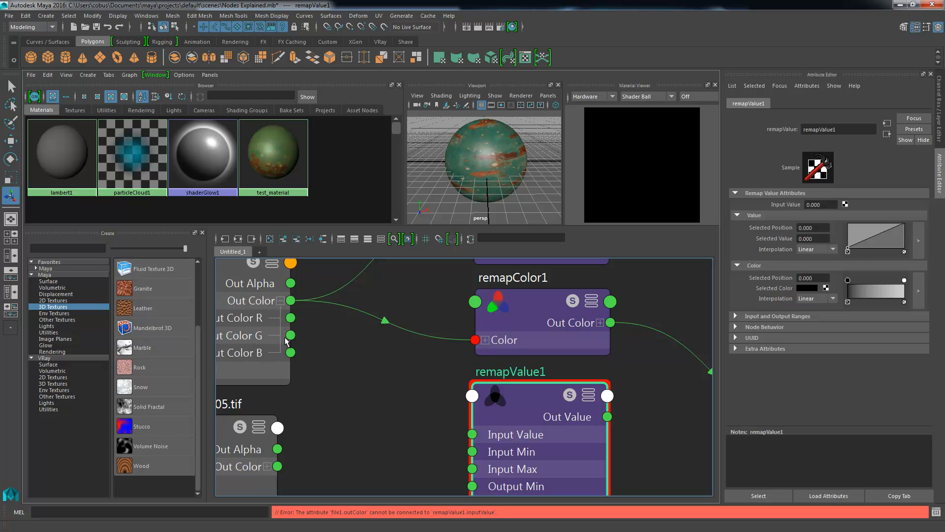
left_click(280, 301)
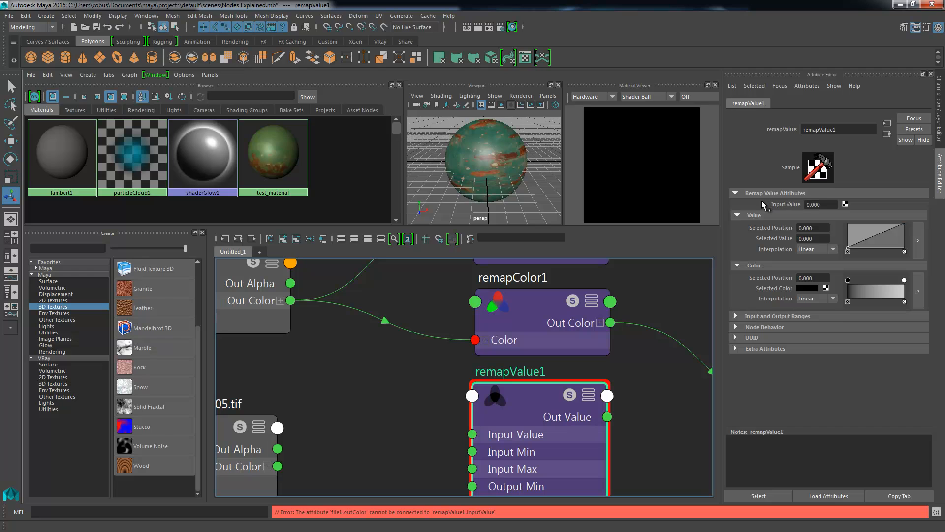
left_click(815, 204)
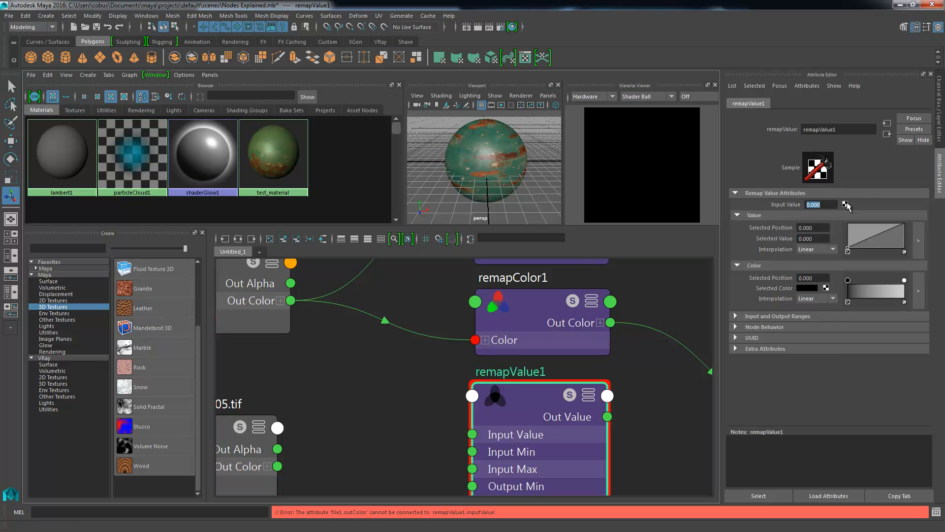
left_click_drag(503, 416, 509, 418)
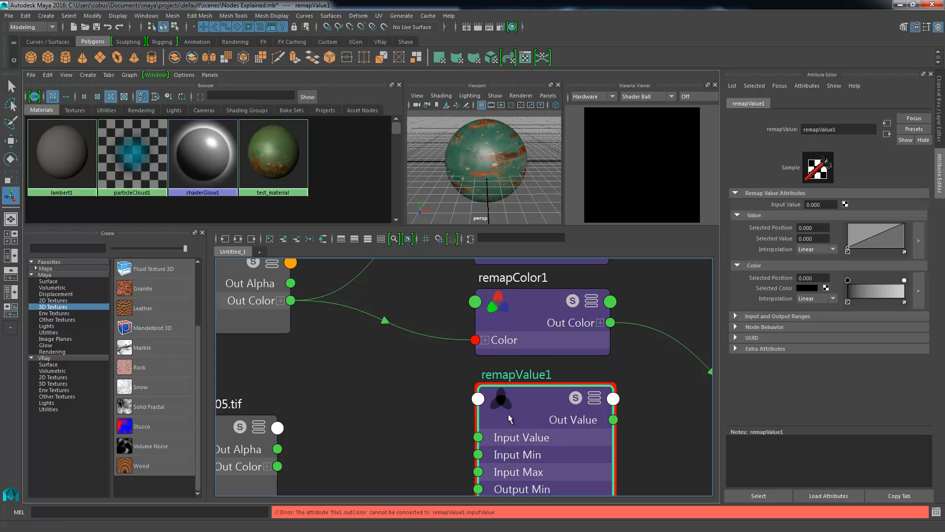
- Connect file1's Out Color R, G and finally B channel in turn to remapValue1's Input Value
left_click(281, 301)
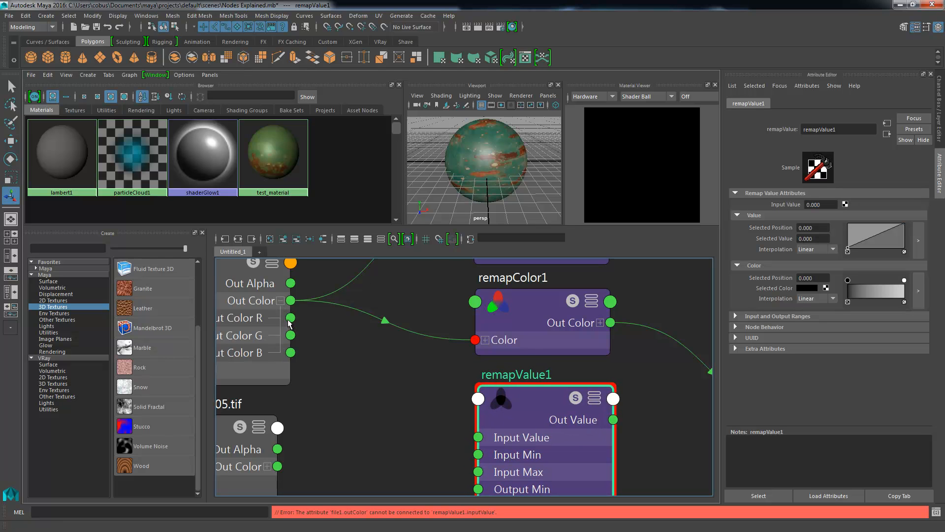
left_click_drag(316, 325, 483, 439)
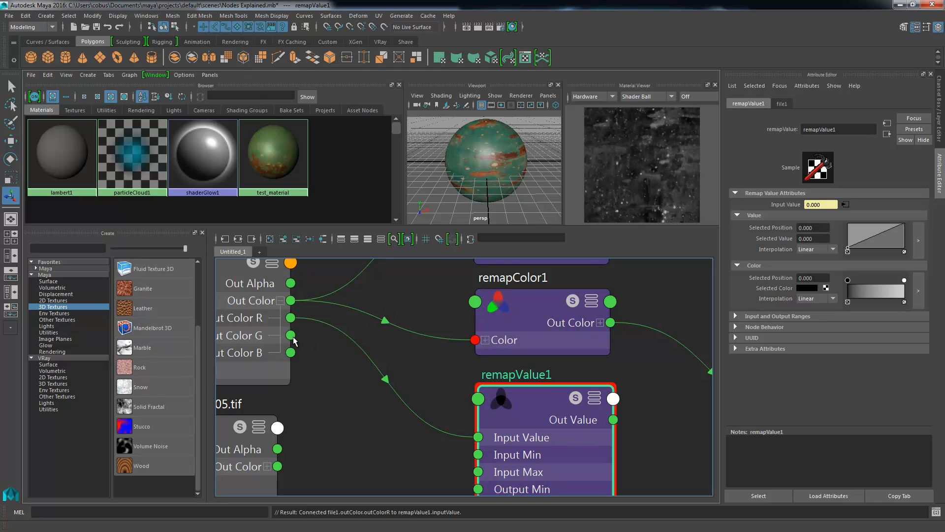
left_click_drag(290, 336, 479, 438)
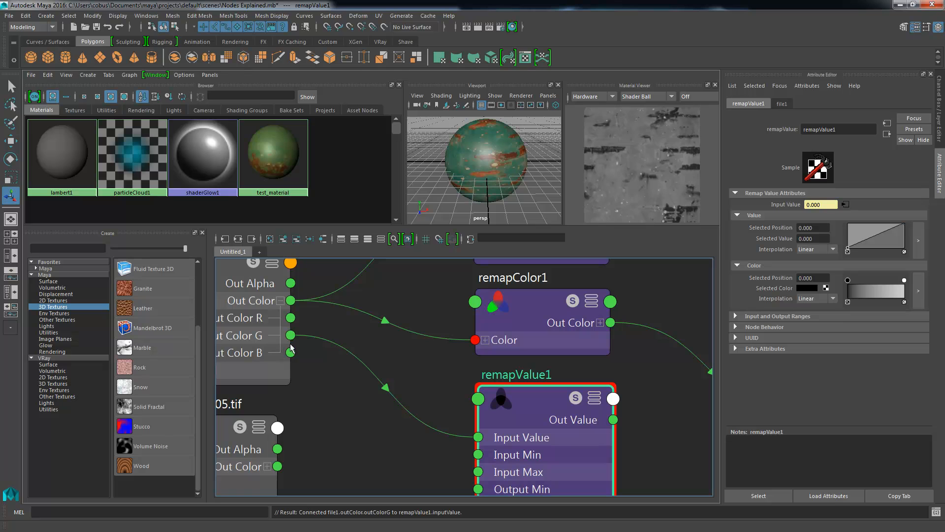
left_click_drag(291, 352, 496, 440)
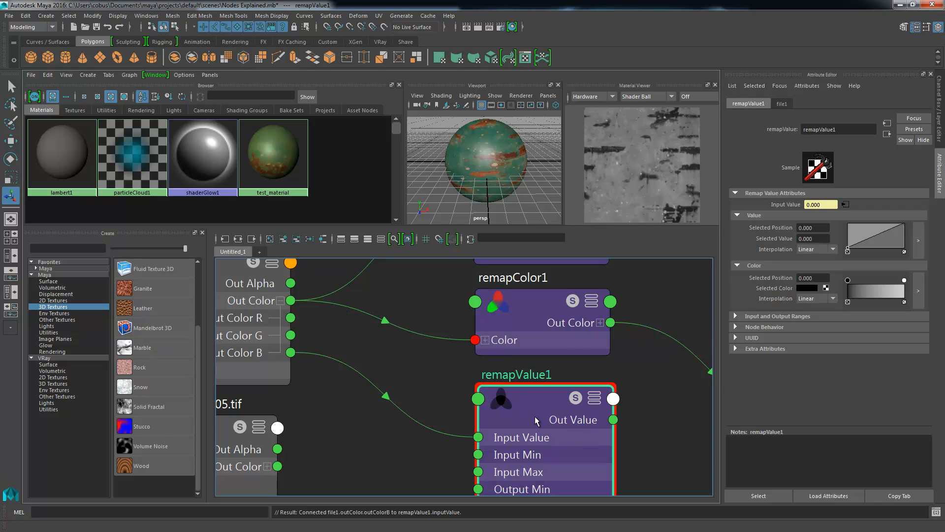
- Try to connect remapValue1's Out Value directly to test_material's Color
middle_click_drag(564, 422, 460, 378, "alt")
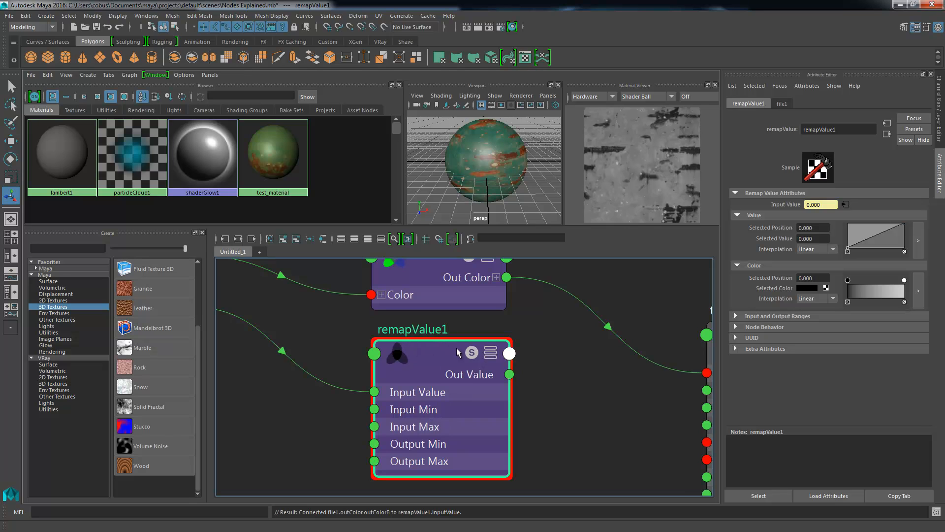
middle_click_drag(414, 350, 326, 355, "alt")
left_click_drag(422, 378, 620, 377)
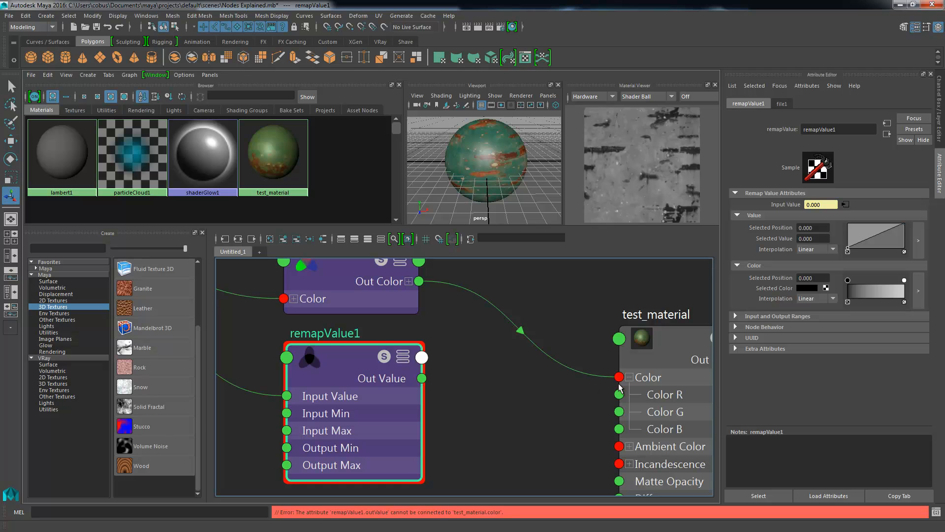
- Connect remapValue1's Out Value to test_material's Color R, Color G and Color B, and inspect the sphere in the viewport
left_click_drag(422, 378, 619, 394)
left_click_drag(422, 378, 619, 412)
left_click_drag(422, 378, 620, 428)
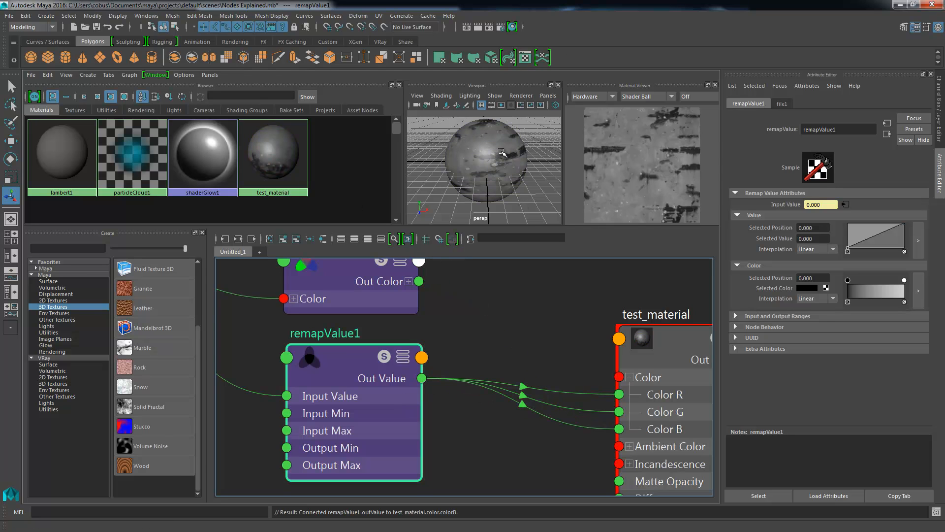
mouse_move(503, 155)
left_mouse_down("alt")
mouse_move(465, 167)
mouse_move(525, 173)
mouse_move(476, 145)
left_mouse_up("alt")
mouse_move(477, 146)
right_mouse_down("alt")
mouse_move(540, 159)
mouse_move(493, 152)
right_mouse_up("alt")
- Add two points to remapValue1's Value curve, the second with a value of 0.860 at position 0.443
middle_click_drag(302, 331, 531, 354, "alt")
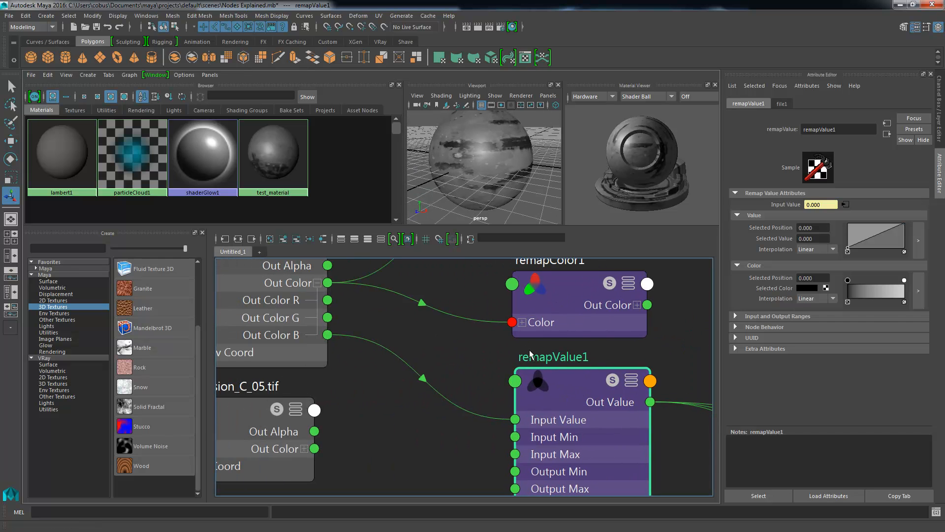
key("f")
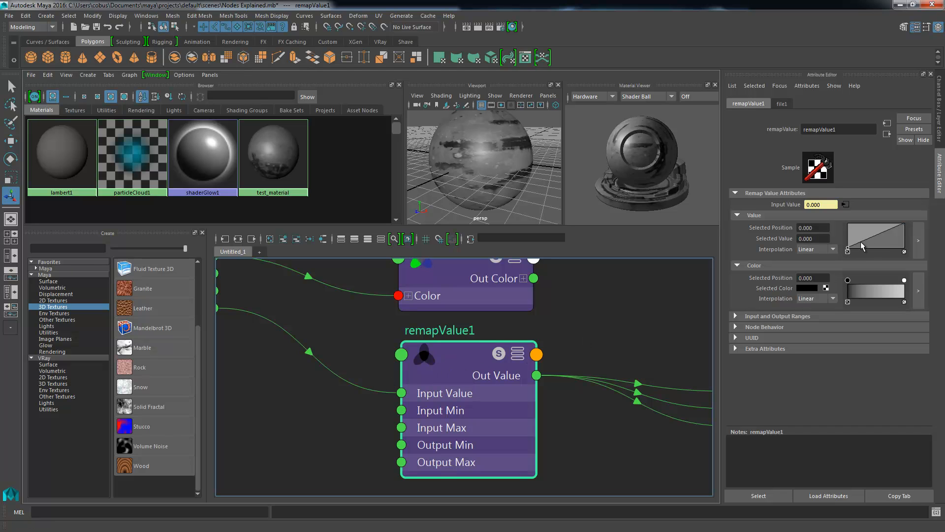
left_click(857, 239)
left_click(873, 227)
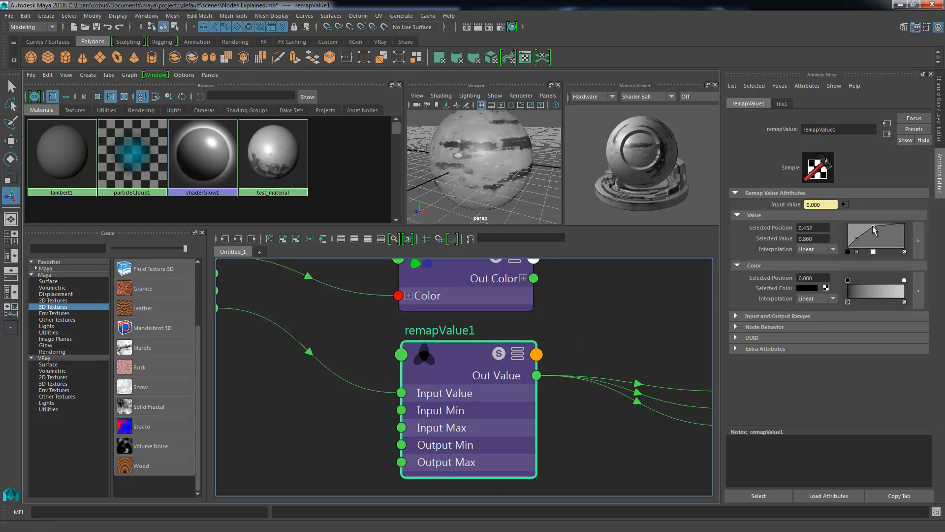
middle_click_drag(553, 323, 330, 353, "alt")
left_click_drag(527, 182, 448, 155, "alt")
middle_click_drag(277, 333, 470, 310, "alt")
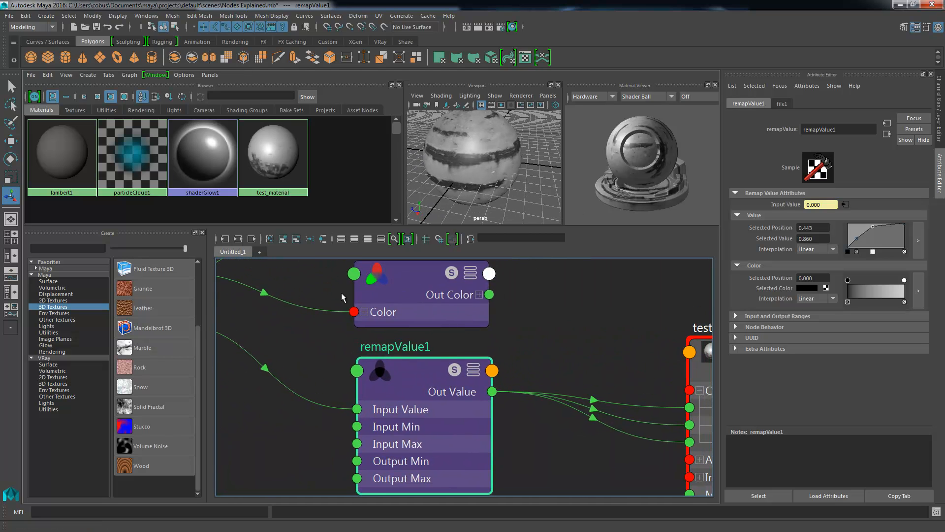
- Review the connections from file1 through remapValue1 to test_material, nudging remapValue1 for clarity, and collapse the material's Color channels
middle_click_drag(343, 297, 449, 305, "alt")
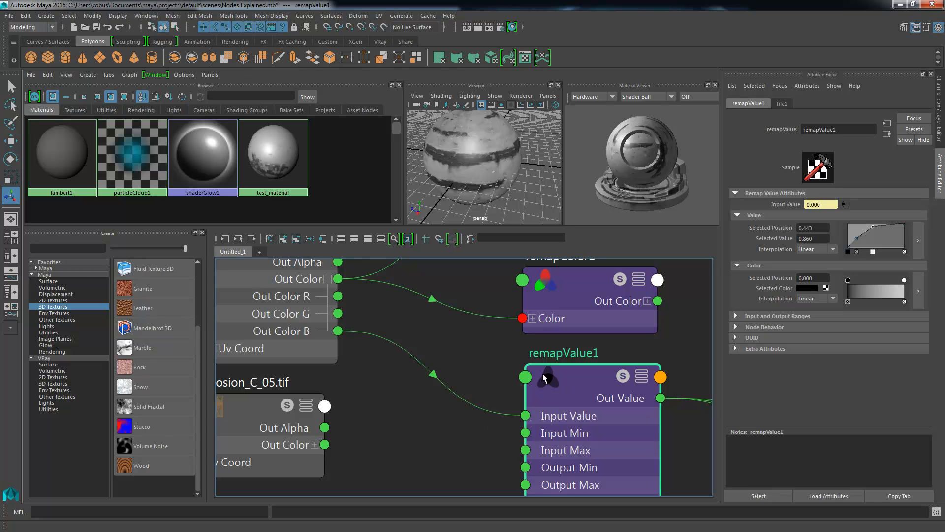
middle_click_drag(638, 393, 452, 356, "alt")
left_click_drag(398, 361, 428, 375)
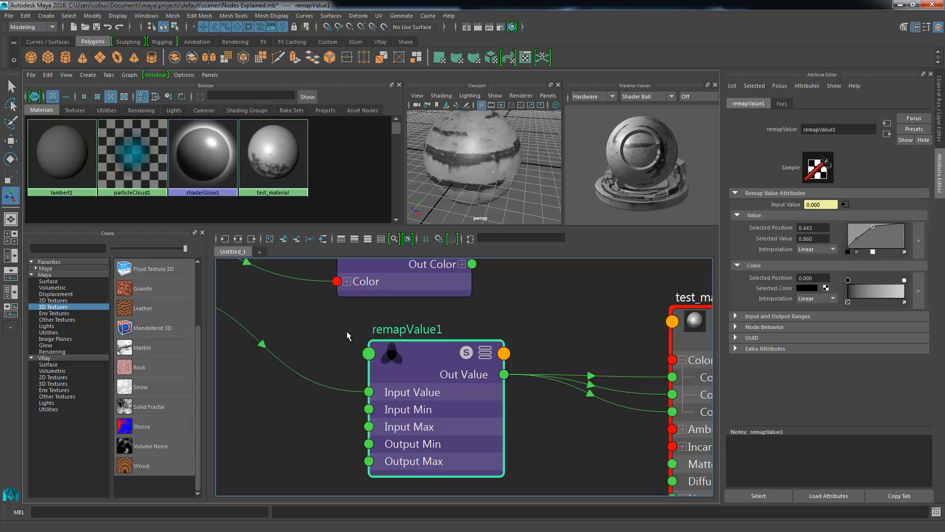
right_click_drag(384, 354, 338, 323, "alt")
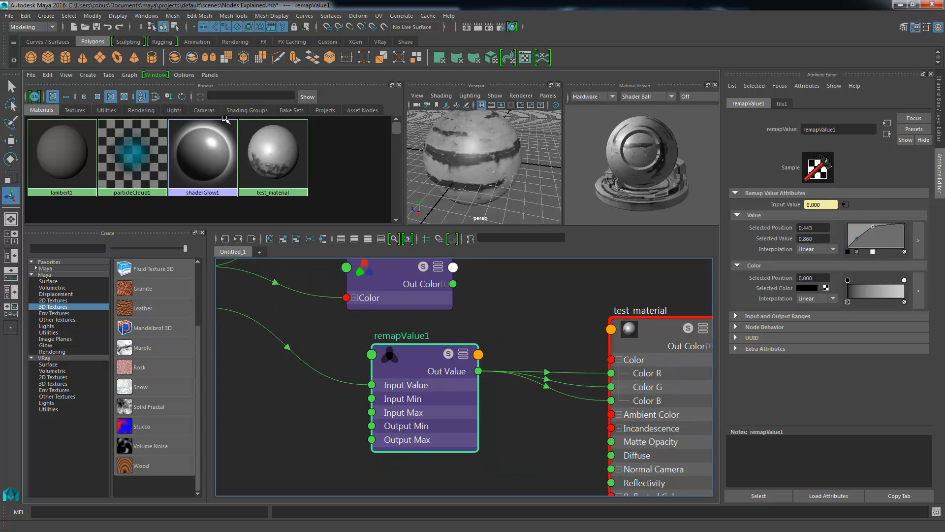
middle_click_drag(325, 341, 427, 349, "alt")
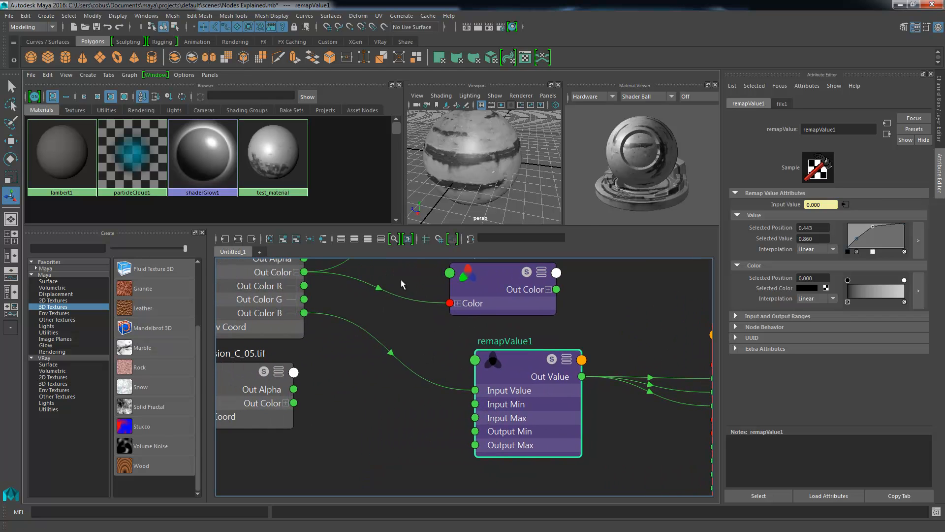
left_click(383, 384)
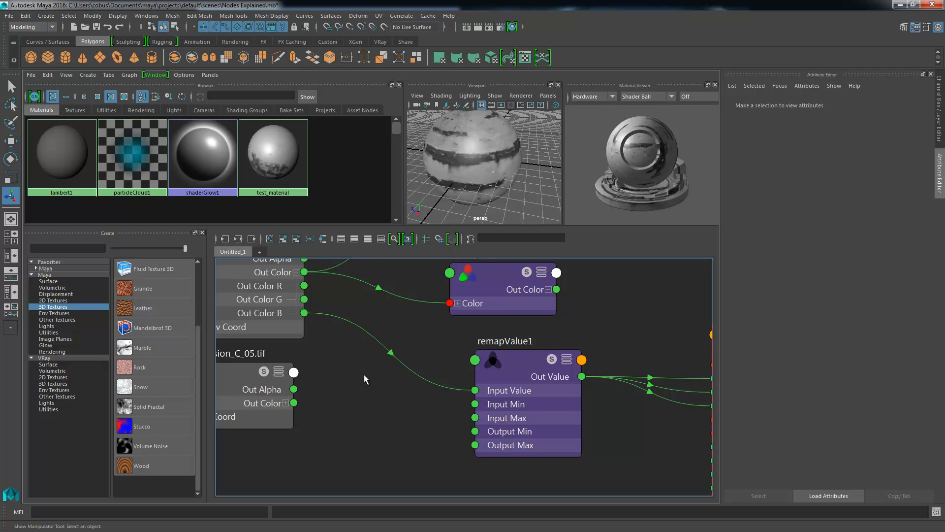
left_click_drag(503, 385, 490, 386)
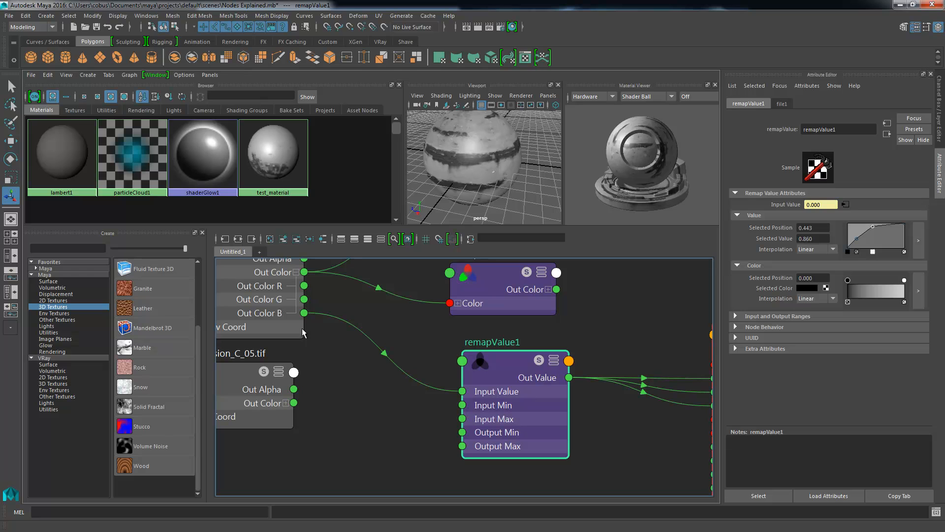
middle_click_drag(503, 399, 423, 399, "alt")
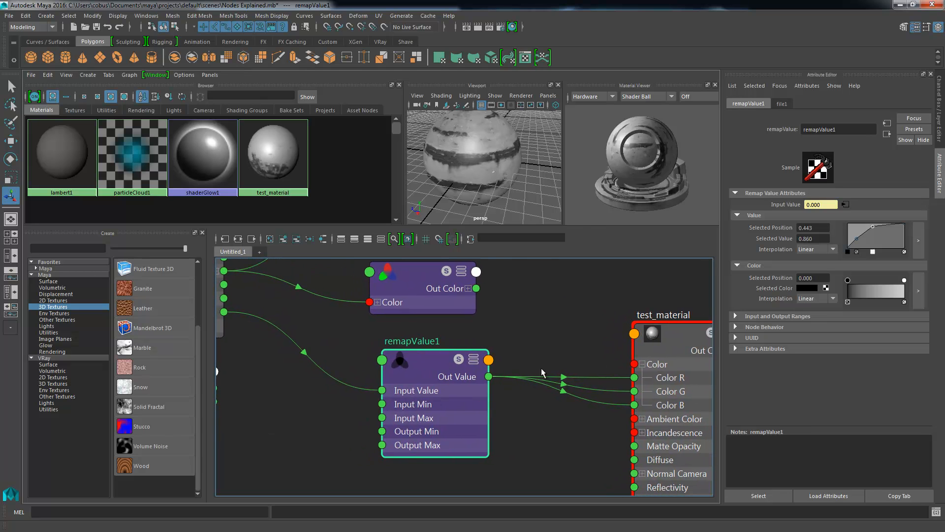
left_click(643, 364)
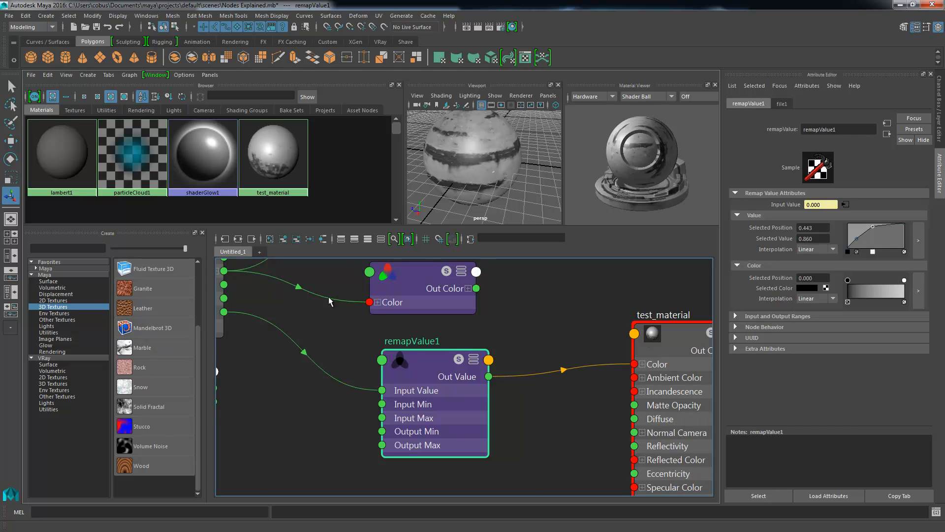
- Compare the remapHsv1, remapColor1 and remapValue1 nodes and their incoming connections from file1 in the node graph
middle_click_drag(393, 336, 441, 399, "alt")
right_click_drag(443, 401, 422, 365, "alt")
left_click_drag(460, 431, 446, 418)
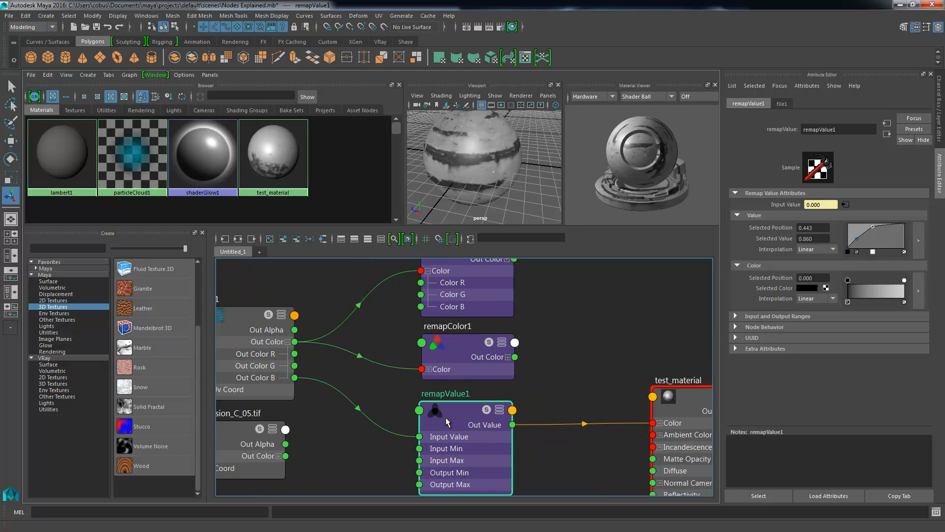
right_click_drag(384, 336, 429, 355, "alt")
middle_click_drag(431, 323, 364, 373, "alt")
middle_click_drag(405, 306, 407, 342, "alt")
middle_click_drag(382, 398, 372, 355, "alt")
left_click_drag(370, 463, 376, 464)
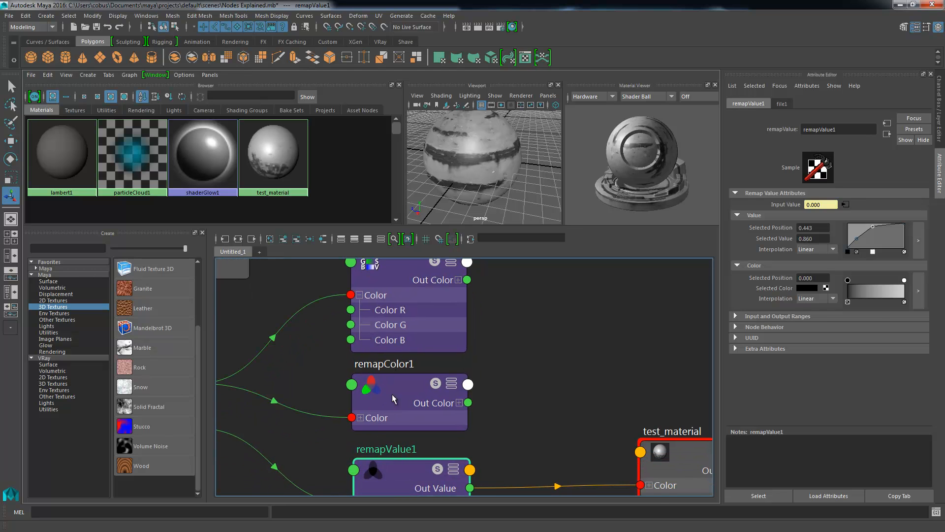
- Compare the attribute curves of remapHsv1, remapColor1 and remapValue1 by selecting each node in turn
left_click(401, 303)
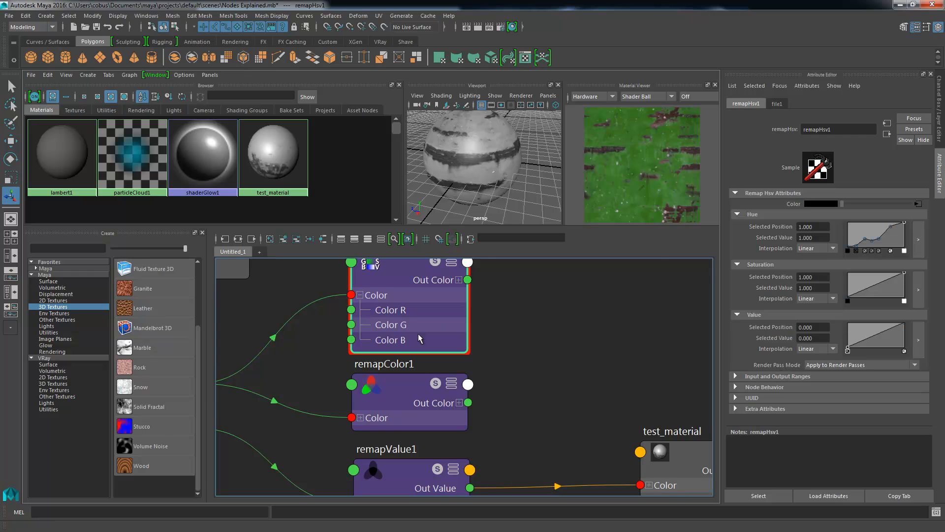
middle_click_drag(415, 346, 438, 317, "alt")
left_click(408, 358)
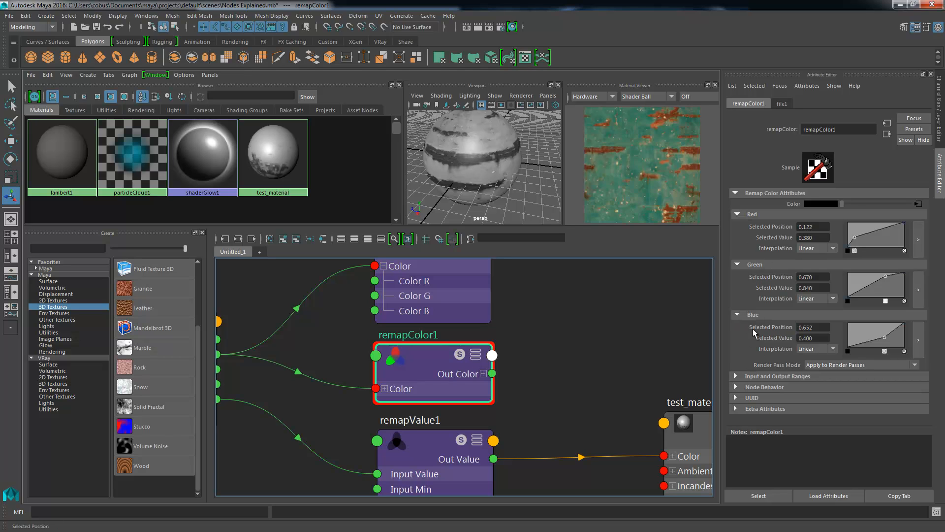
middle_click_drag(303, 372, 372, 299, "alt")
left_click(501, 373)
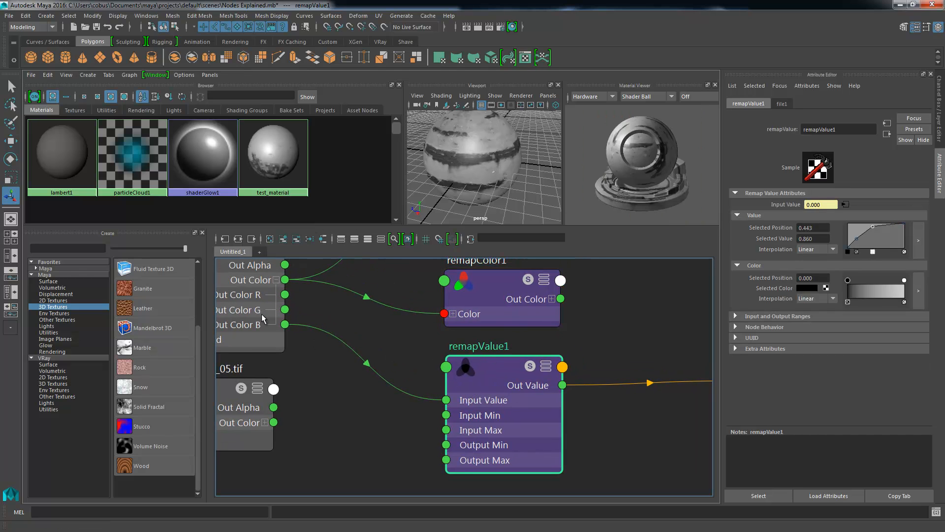
- On remapValue1's Value curve, move the selected point to position 0.487, value 0.940, and add another at 0.696 with value 0.720; inspect the sphere up close
middle_click_drag(264, 319, 317, 326, "alt")
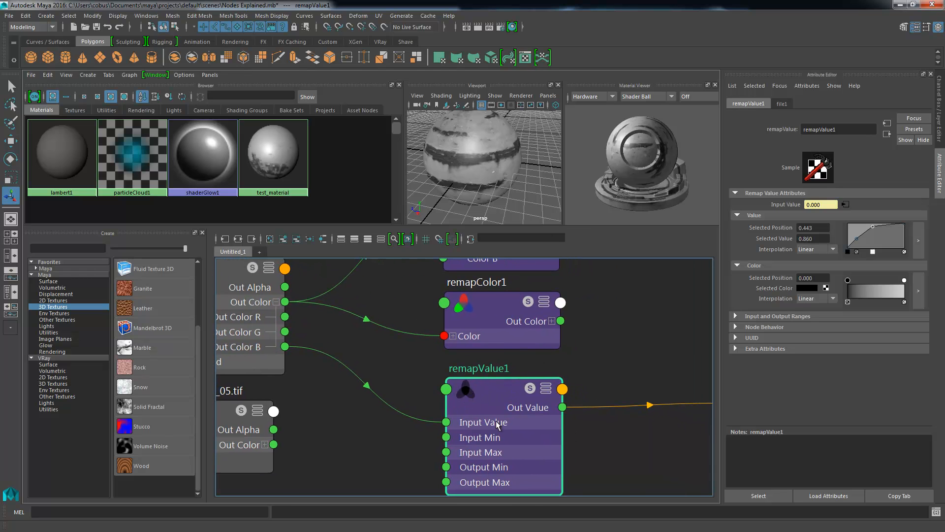
left_click(888, 230)
middle_click_drag(489, 387, 374, 385, "alt")
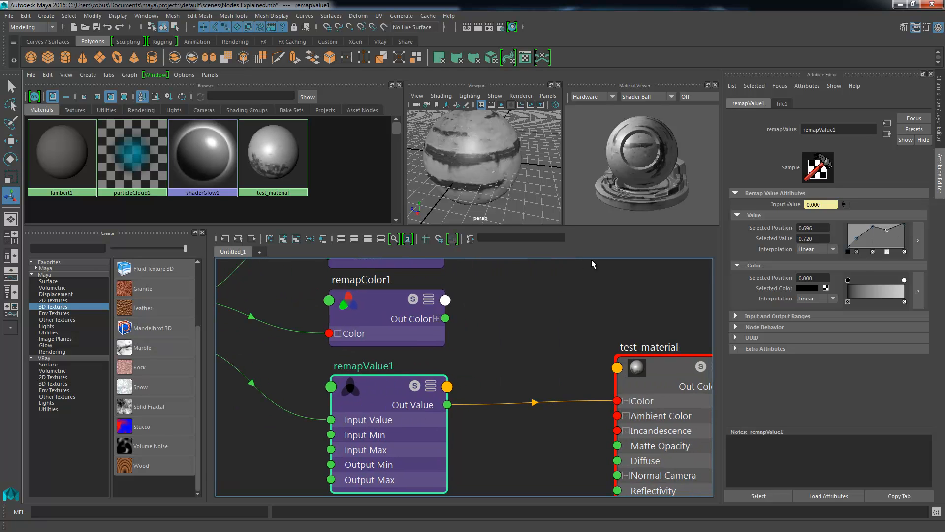
left_click_drag(511, 168, 481, 174, "alt")
mouse_move(481, 173)
right_mouse_down("alt")
mouse_move(543, 191)
mouse_move(496, 175)
right_mouse_up("alt")
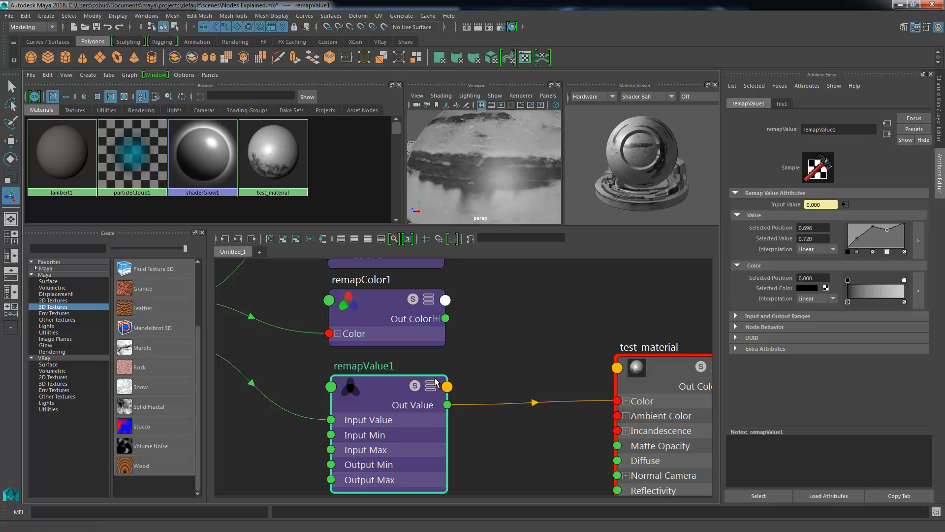
- Locate the gammaCorrect1, multiplyDivide1 and samplerInfo1 nodes in the graph and show samplerInfo1's attributes
right_click_drag(521, 367, 291, 351, "alt")
middle_click_drag(275, 358, 492, 319, "alt")
right_click_drag(464, 342, 476, 338, "alt")
middle_click_drag(451, 311, 440, 352, "alt")
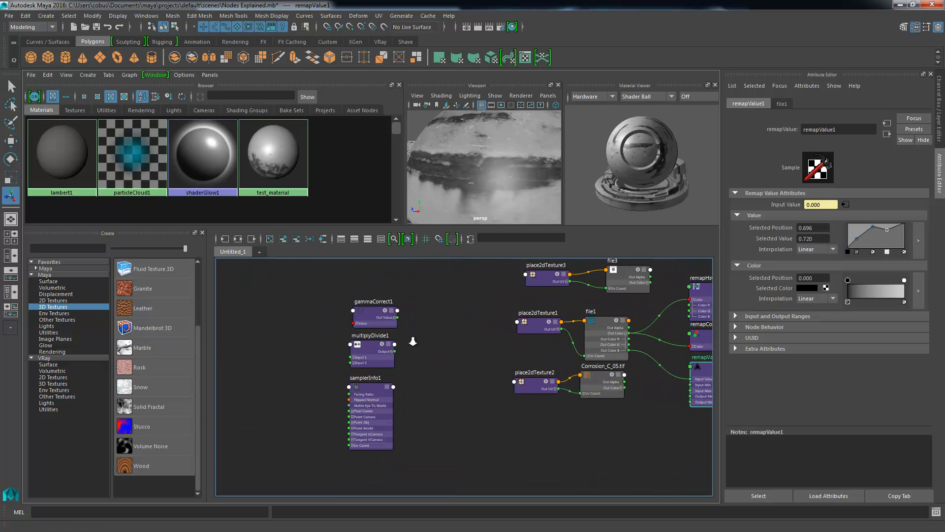
right_click_drag(412, 342, 448, 352, "alt")
middle_click_drag(403, 329, 428, 337, "alt")
scroll(440, 312, "up", 2)
left_click(387, 410)
right_click_drag(402, 343, 426, 336, "alt")
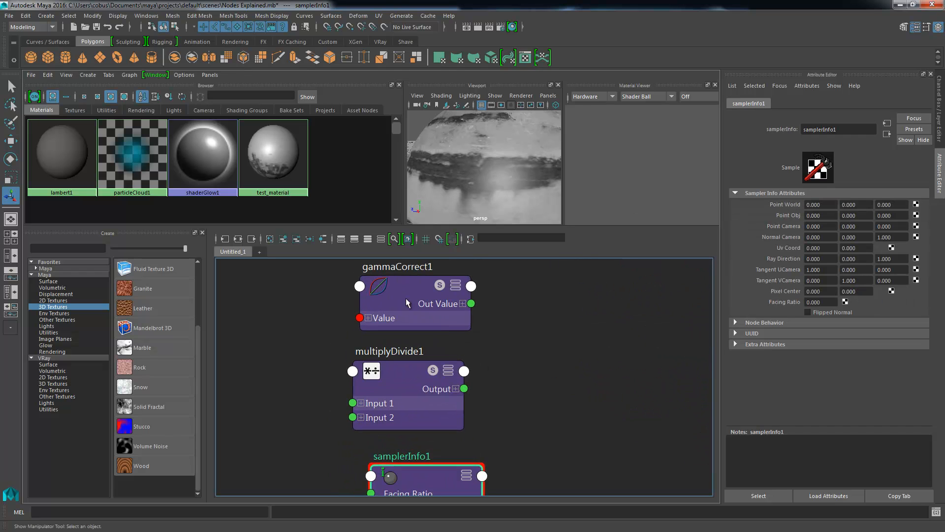
- Move samplerInfo1 closer beneath multiplyDivide1 so the three utility nodes form a tidy column
right_click_drag(558, 379, 449, 333, "alt")
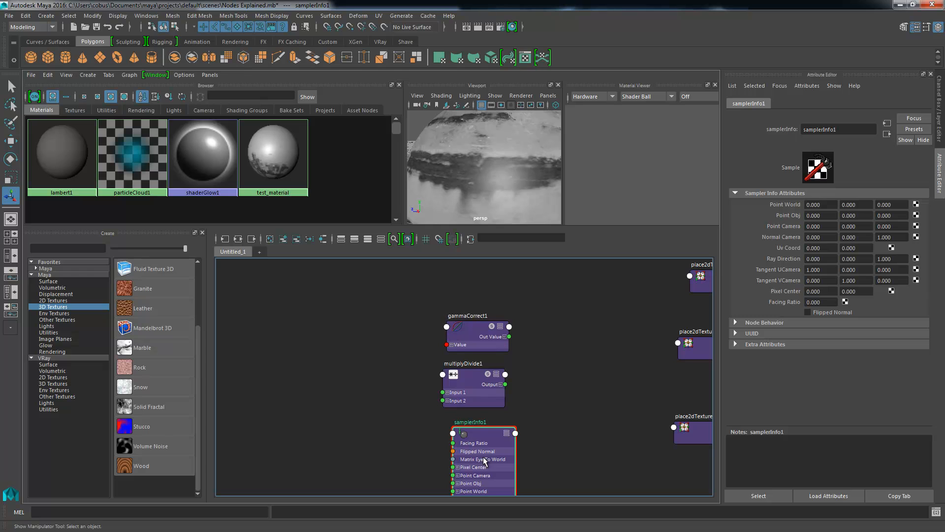
left_click_drag(470, 440, 461, 431)
right_click_drag(456, 393, 512, 370, "alt")
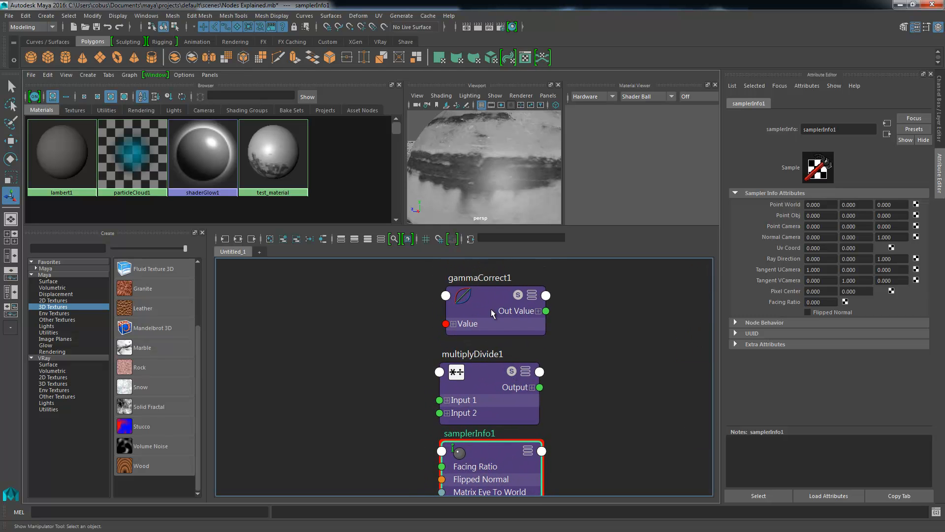
middle_click_drag(534, 340, 519, 323, "alt")
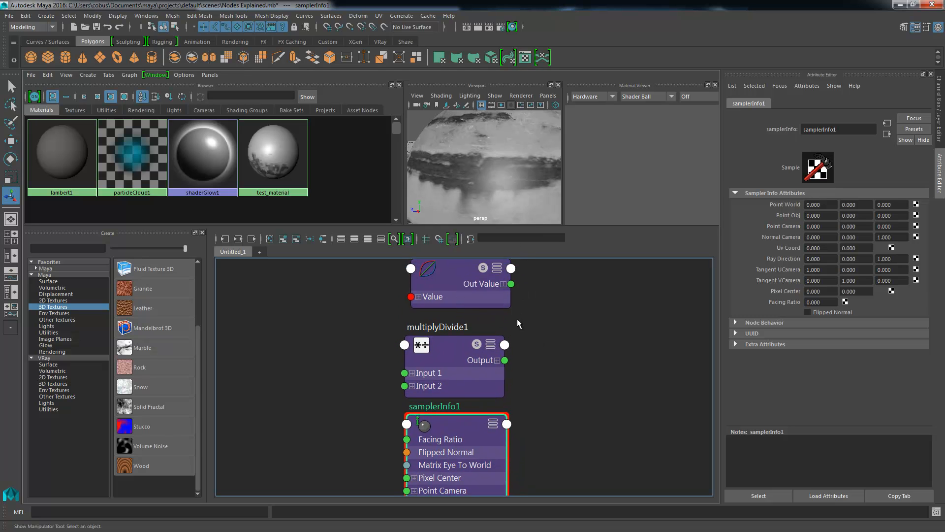
middle_click_drag(514, 289, 511, 325, "alt")
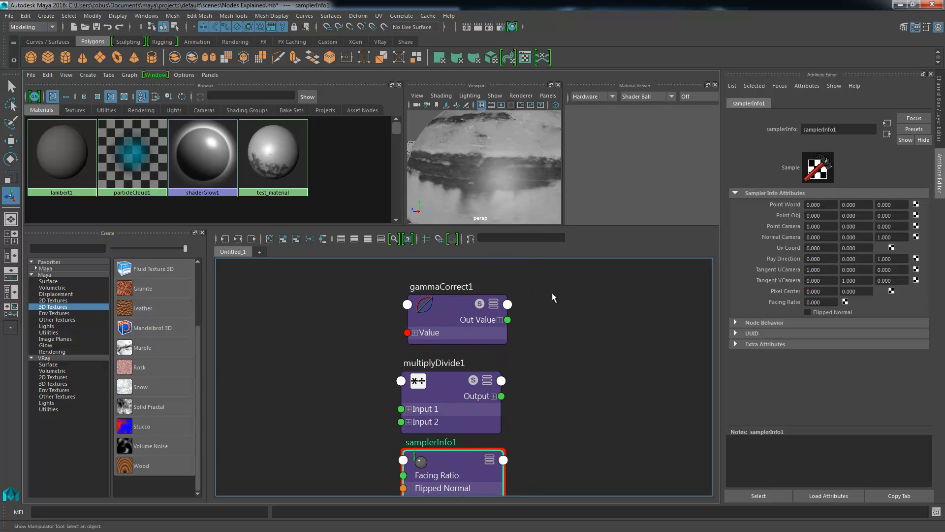
- Clear the node selection, then select gammaCorrect1 to show its Gamma Correction Attributes
middle_click_drag(586, 297, 263, 328, "alt")
middle_click_drag(525, 324, 234, 367, "alt")
right_click_drag(493, 320, 368, 285, "alt")
left_click(502, 143)
middle_click_drag(332, 291, 664, 272, "alt")
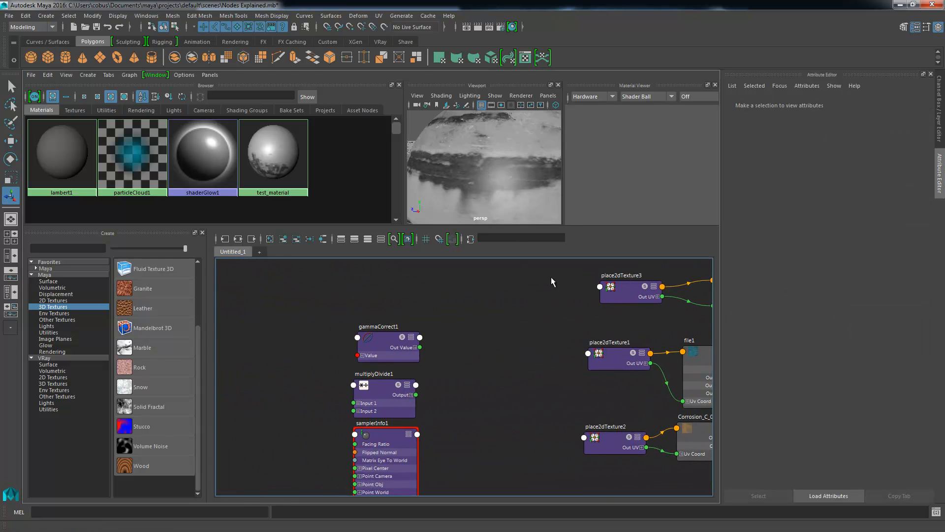
scroll(426, 301, "up", 2)
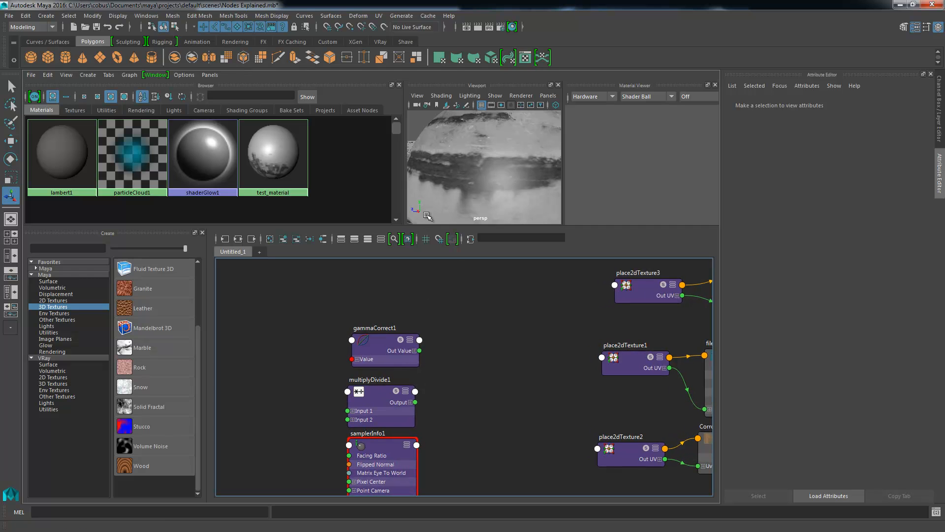
left_click(379, 349)
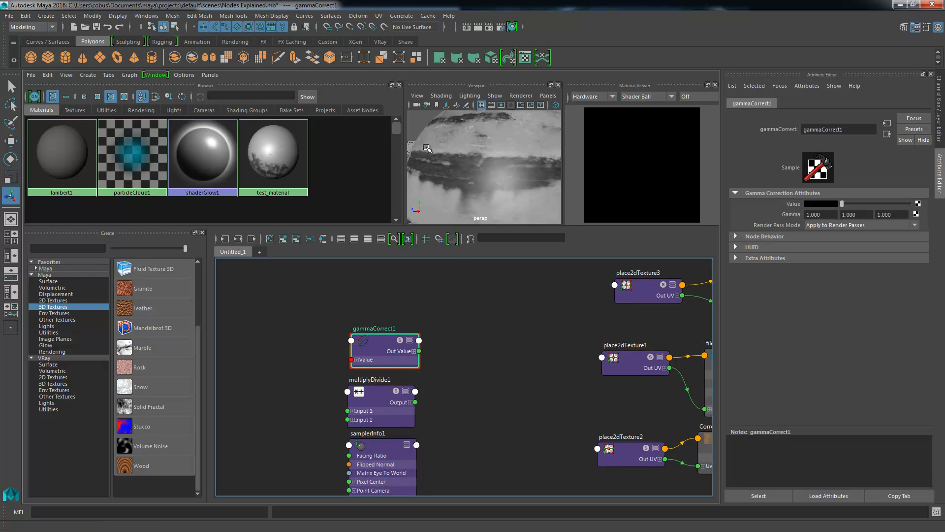
scroll(561, 389, "down", 1)
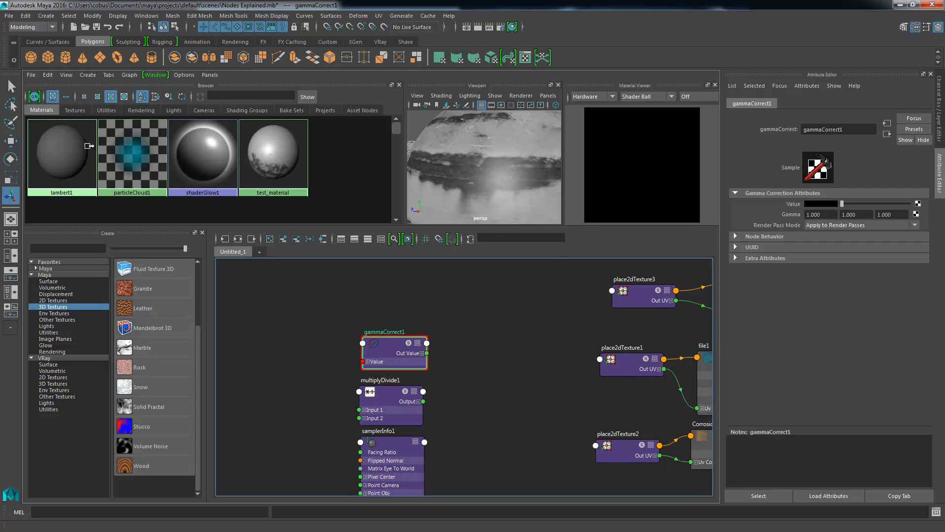